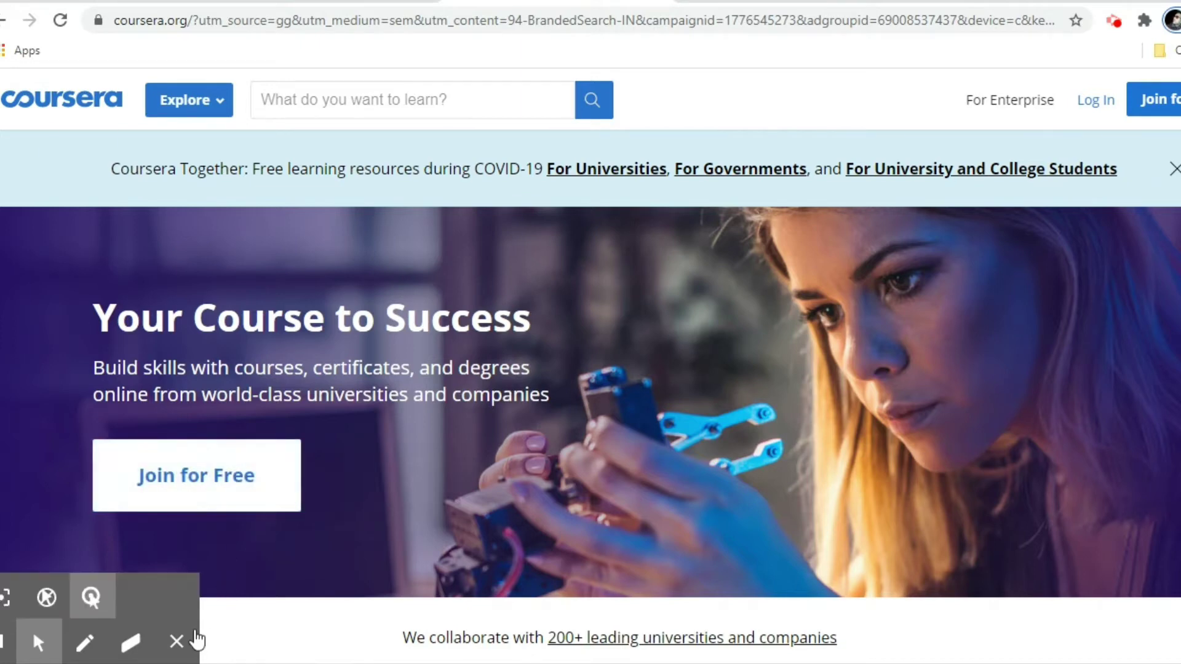
# Open the Join for Free sign-up form and enter the new account holder's full name.
pyautogui.click(178, 641)
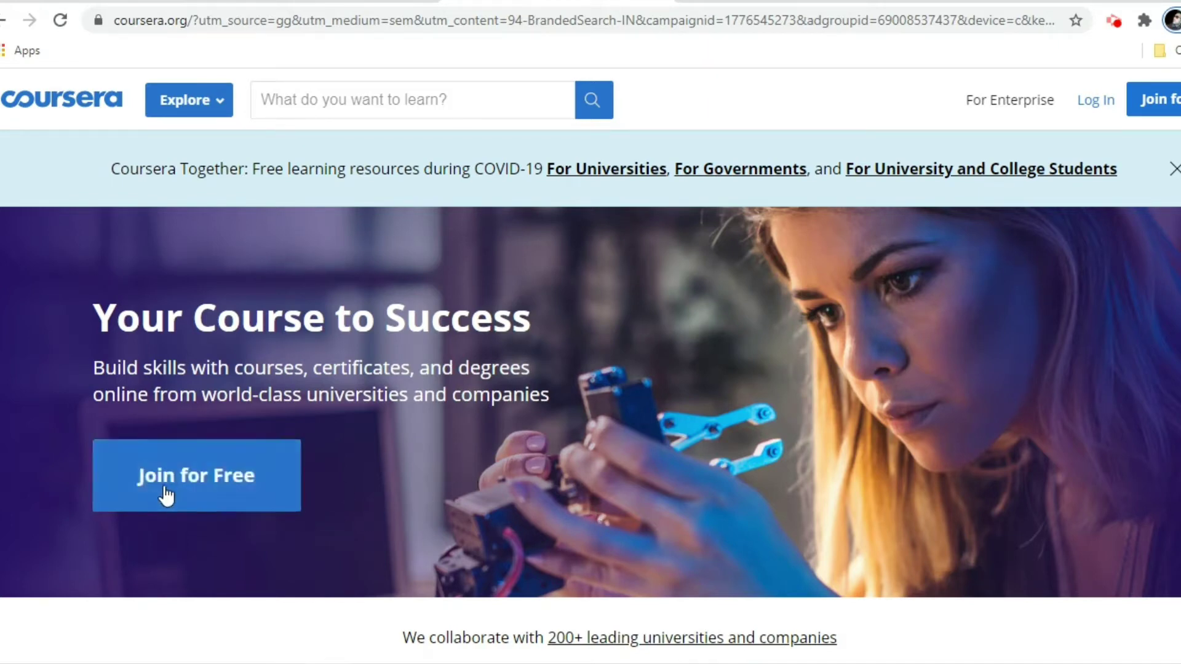
pyautogui.click(209, 490)
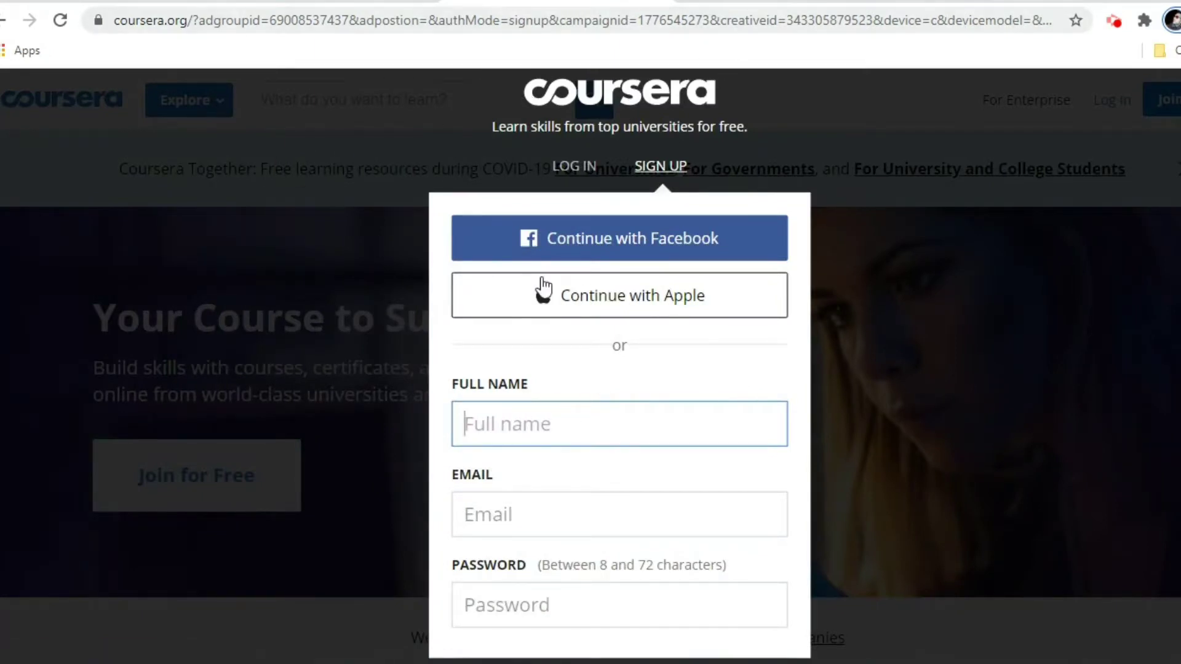
pyautogui.scroll(-1, 595, 408)
pyautogui.scroll(-1, 595, 408)
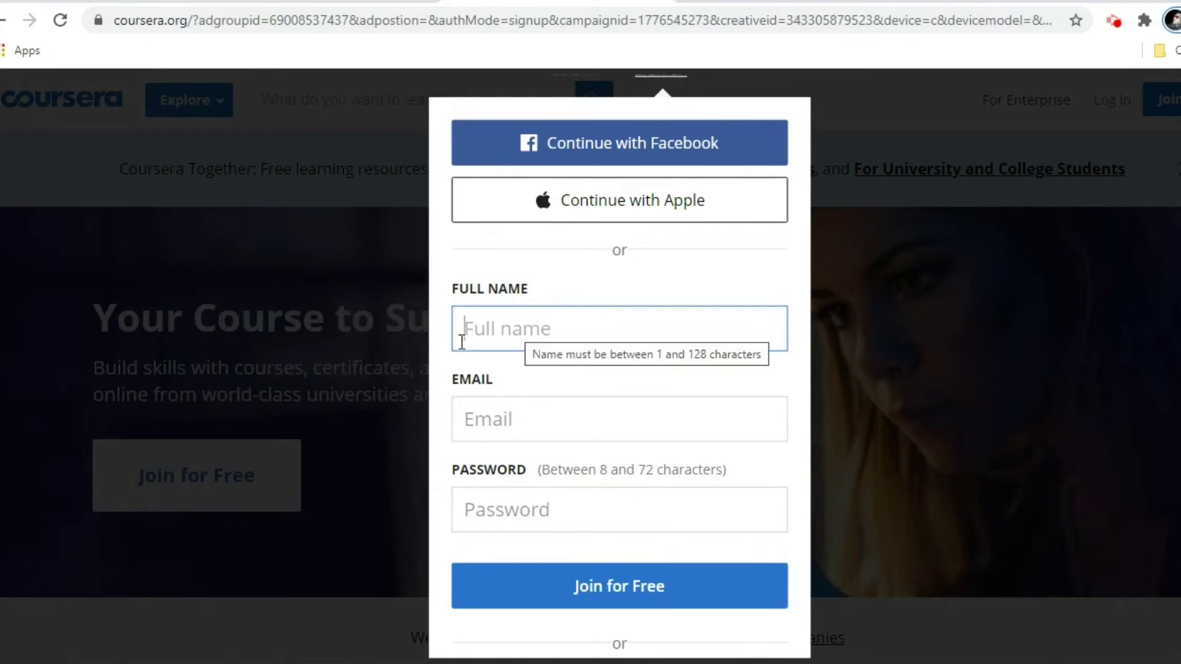
pyautogui.scroll(-2, 491, 345)
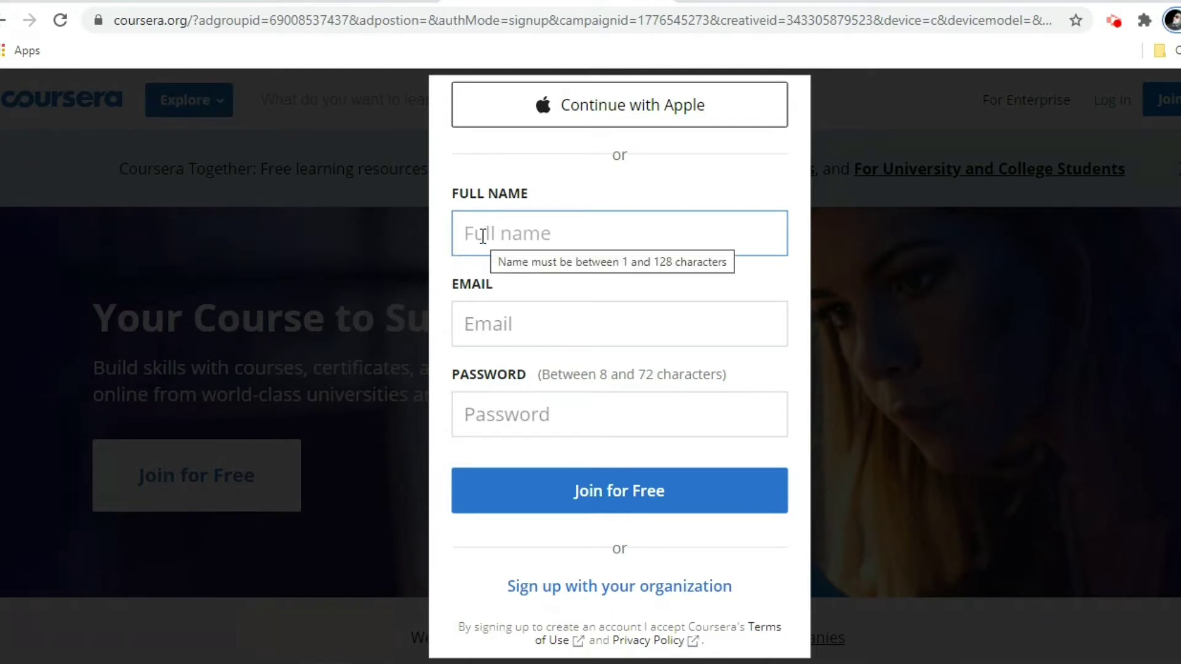
pyautogui.write('a')
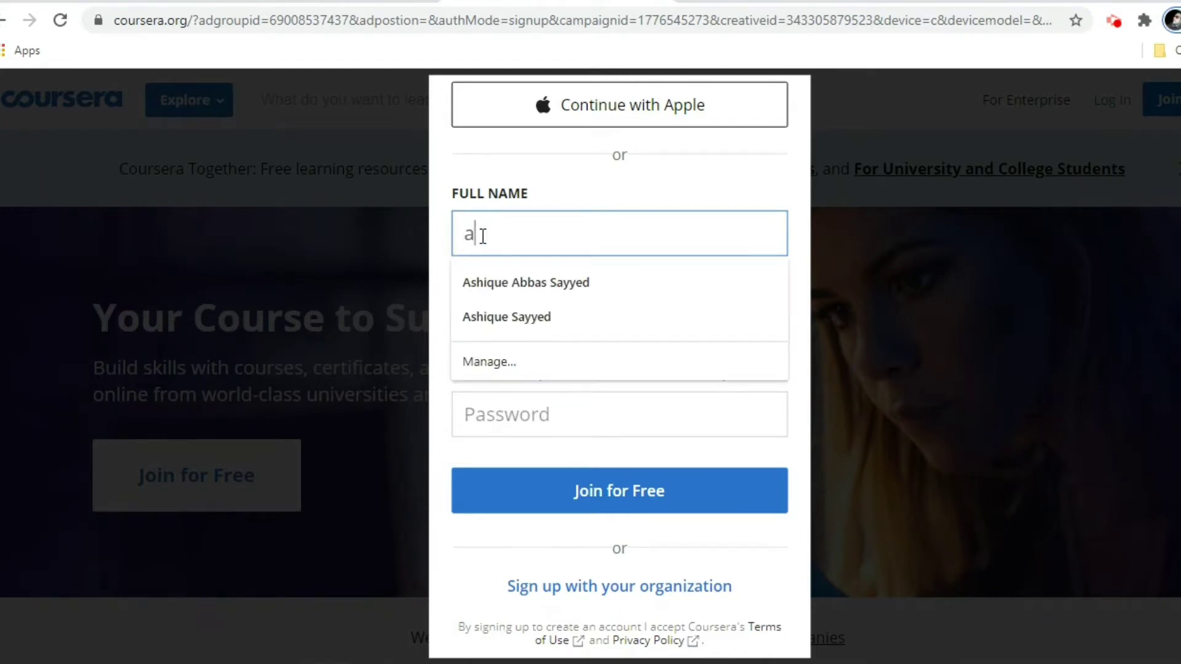
pyautogui.press('BackSpace')
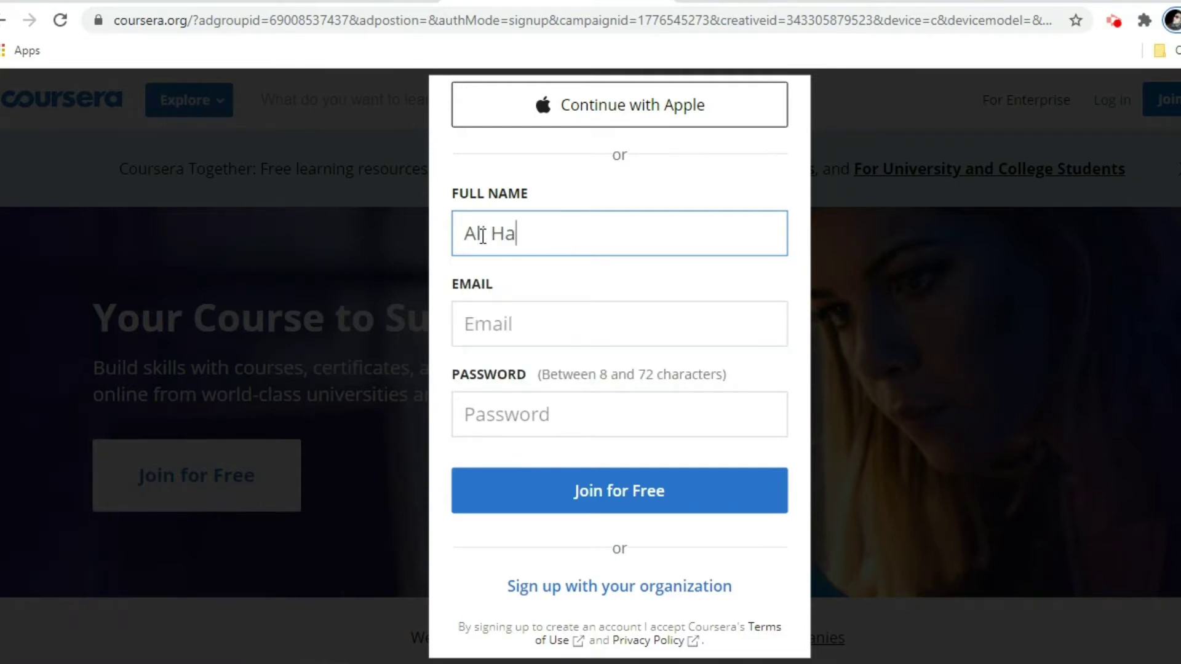
pyautogui.click(482, 235)
pyautogui.write('i')
# Enter the account e-mail address and password, then submit the sign-up.
pyautogui.click(492, 323)
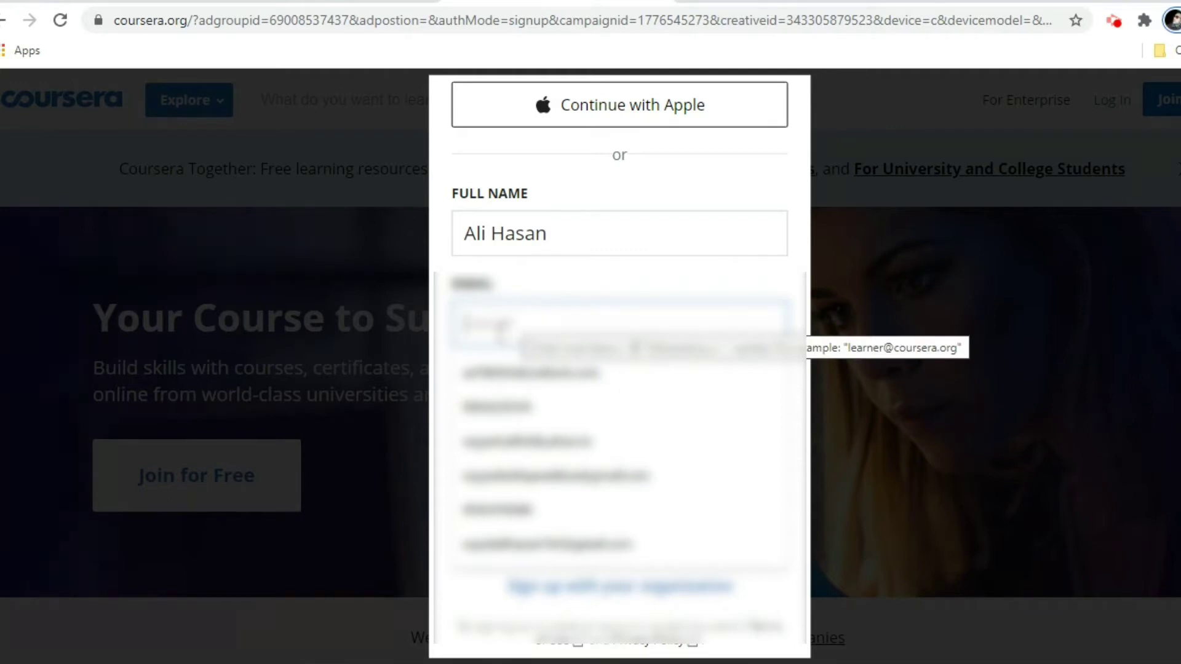
pyautogui.write('hasa')
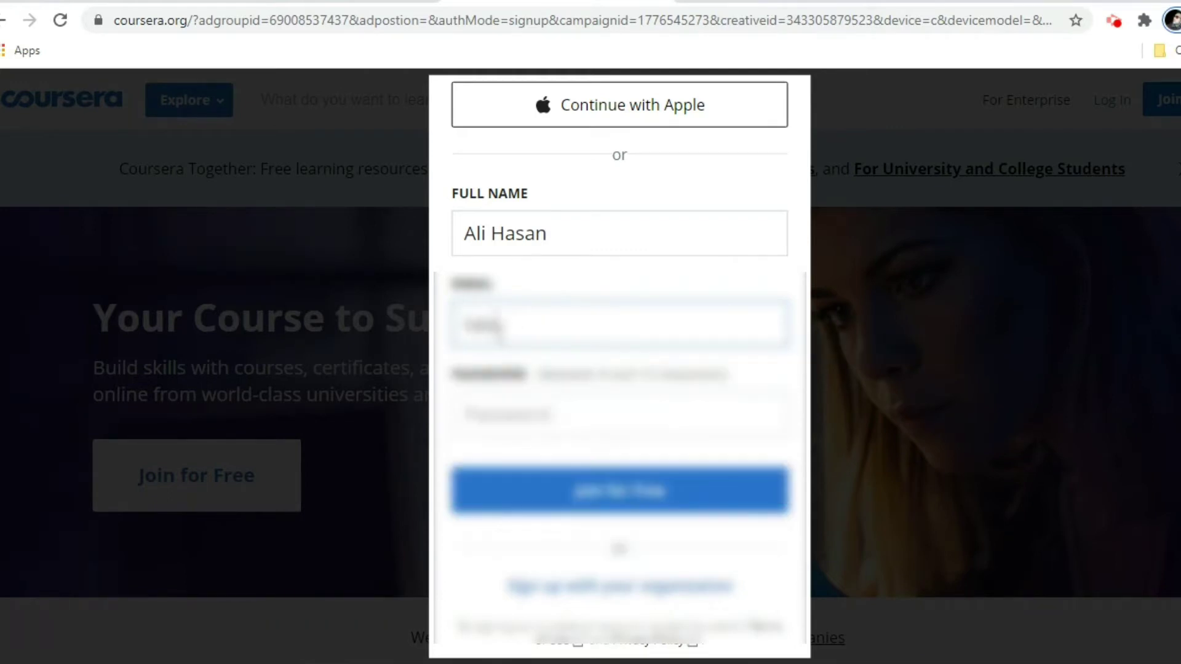
pyautogui.write('ed')
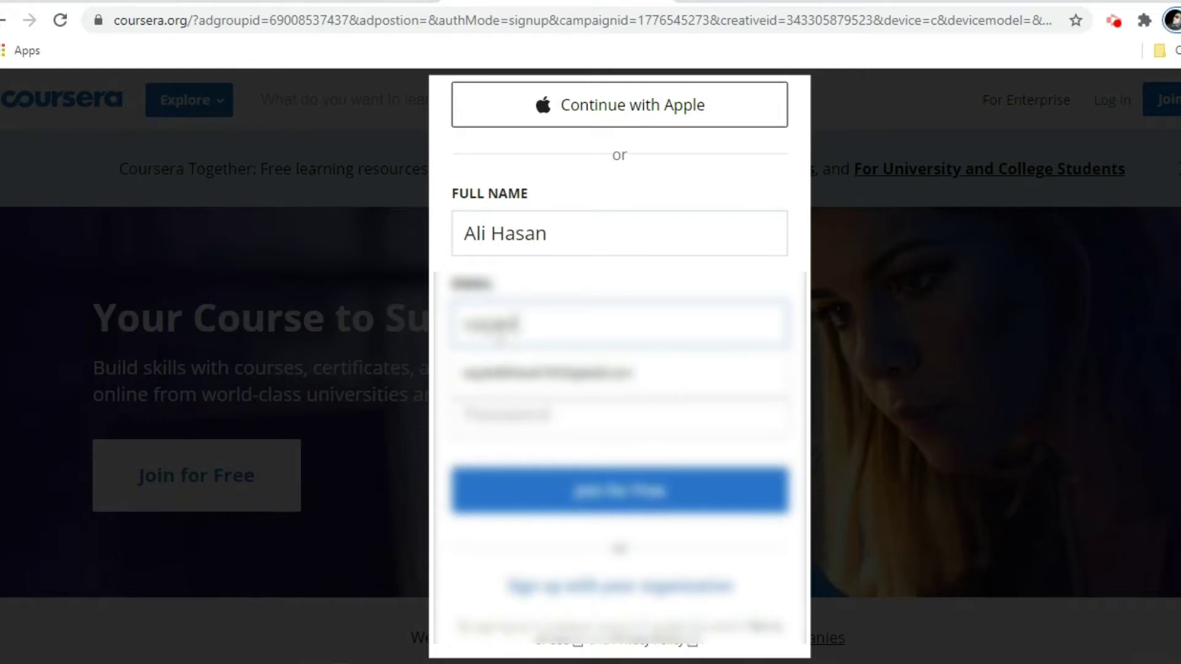
pyautogui.write('d')
pyautogui.press('BackSpace')
pyautogui.press('BackSpace')
pyautogui.press('BackSpace')
pyautogui.press('BackSpace')
pyautogui.press('BackSpace')
pyautogui.press('BackSpace')
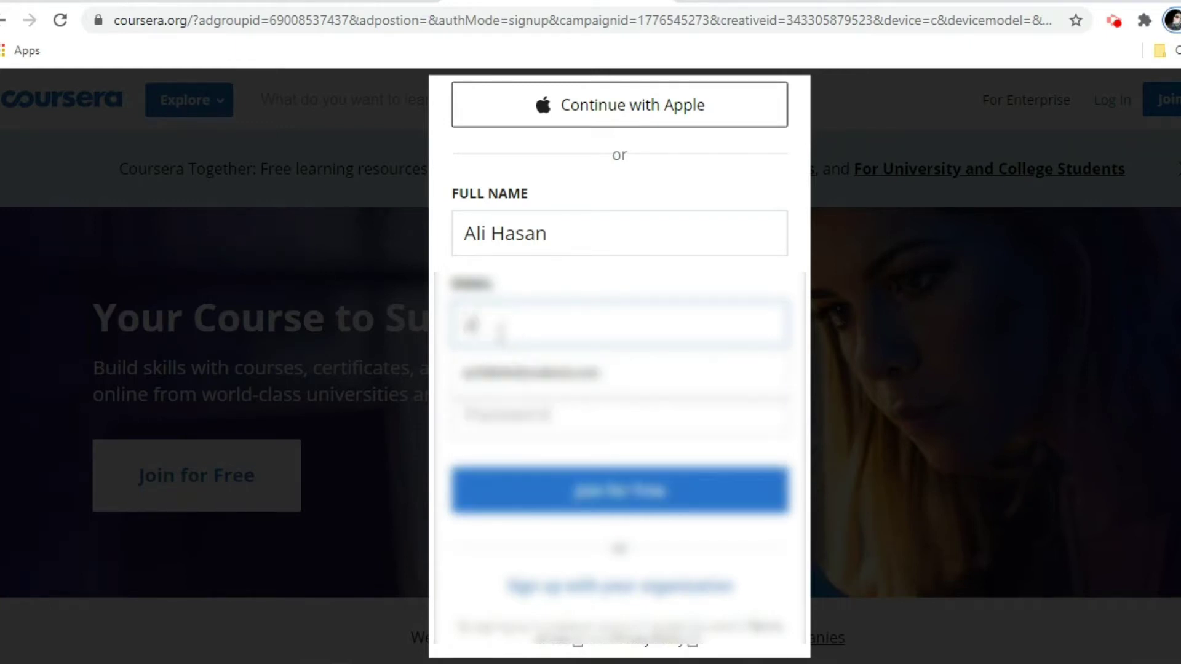
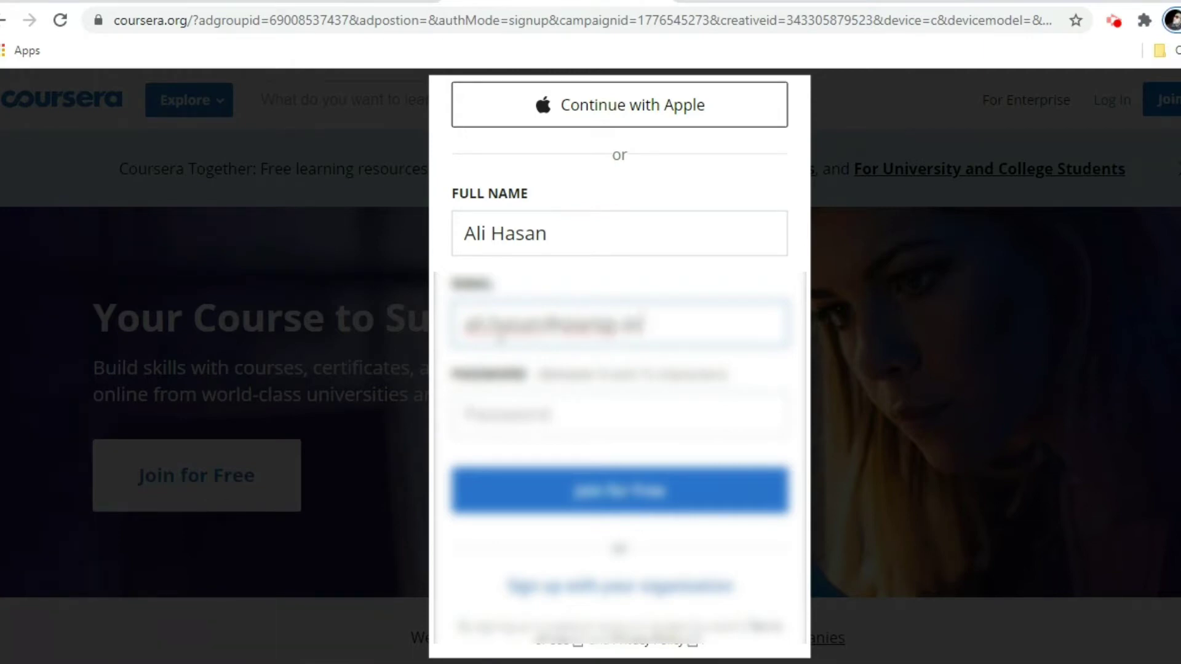
pyautogui.write('o')
pyautogui.click(519, 407)
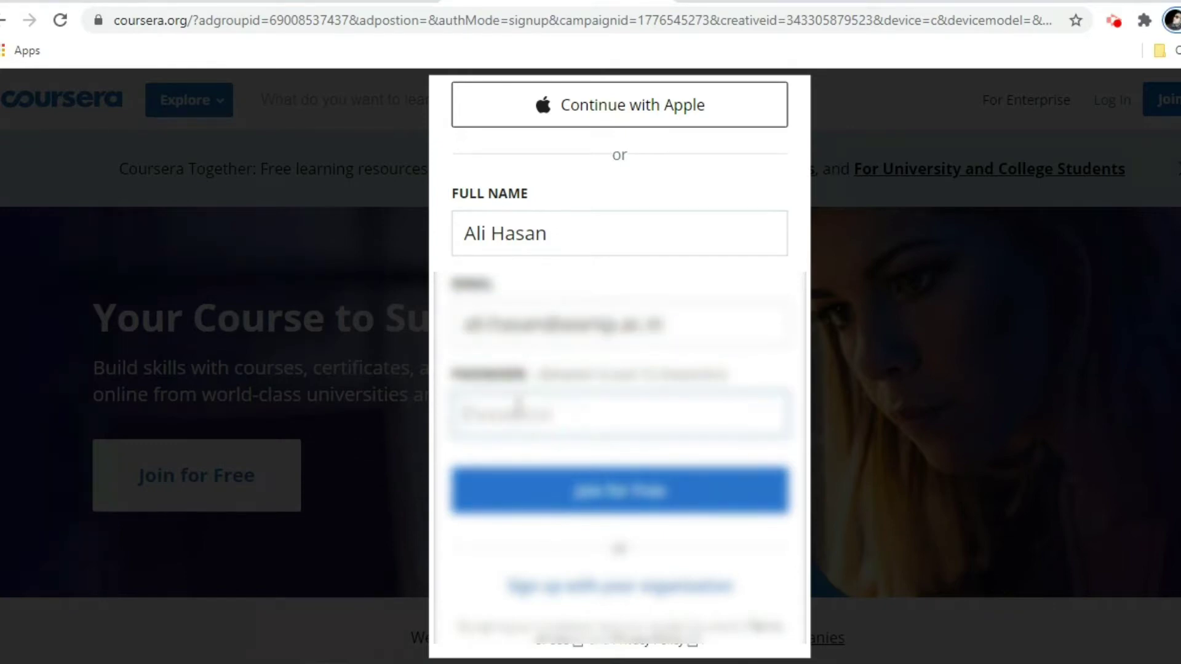
pyautogui.write('ali')
pyautogui.click(658, 489)
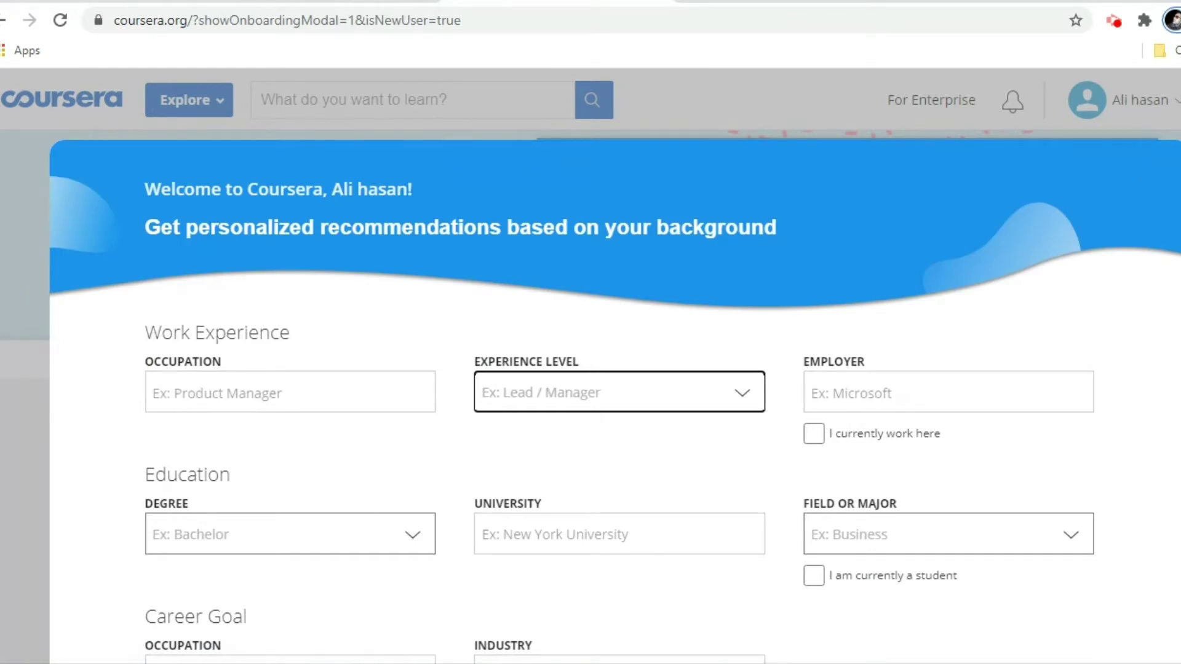
# Skip the work, education and career-goal onboarding questions.
pyautogui.scroll(-3, 619, 350)
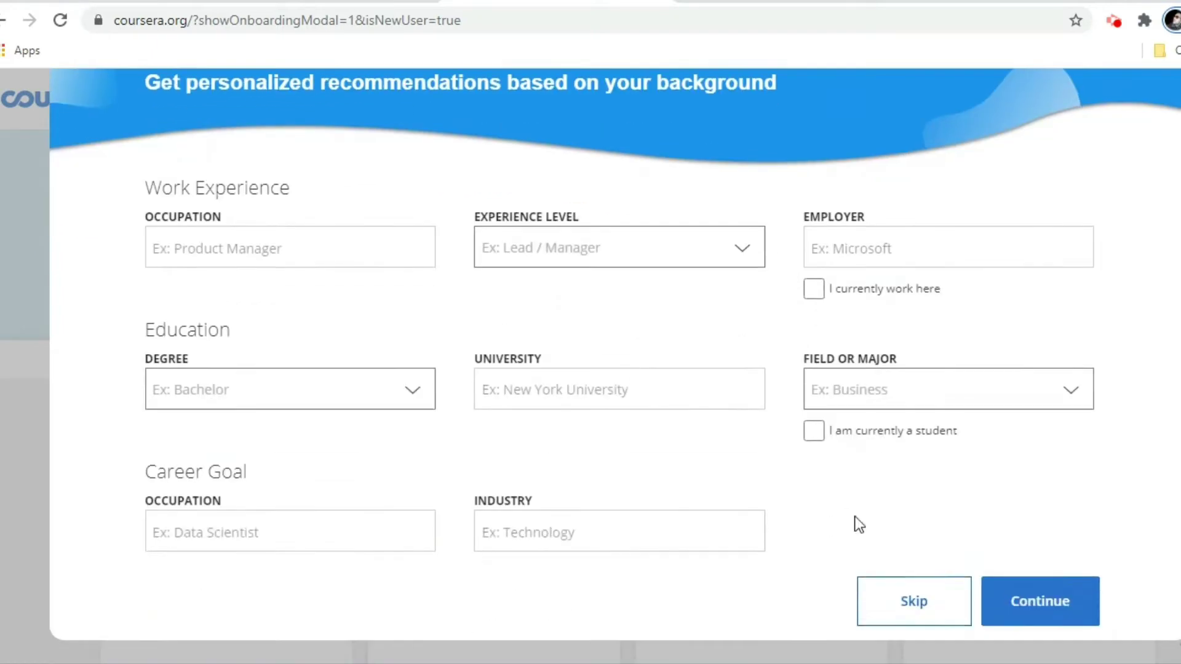
pyautogui.click(935, 603)
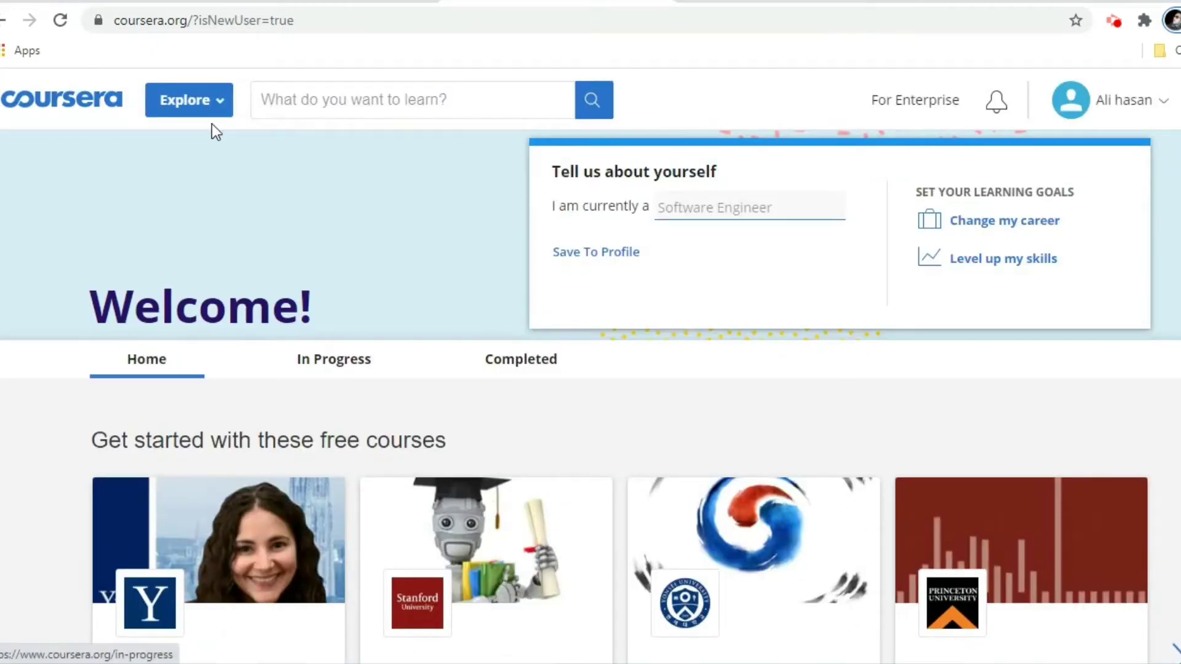
# Choose Physical Science and Engineering from Explore and scroll down to Programming for Robotics.
pyautogui.click(212, 99)
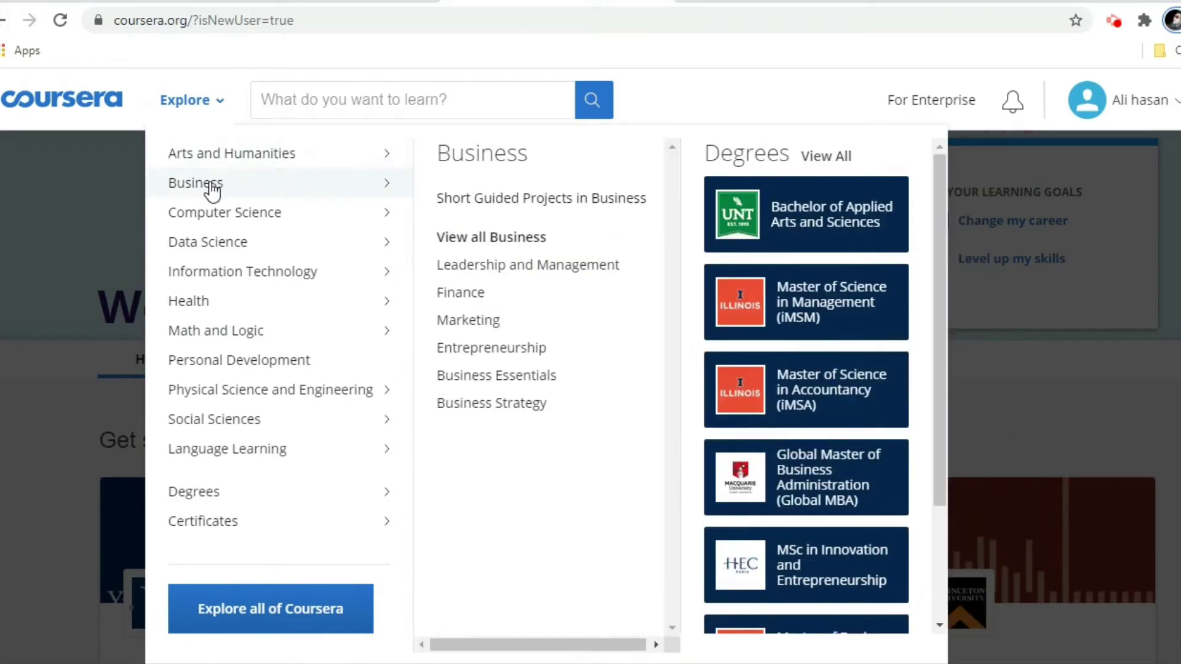
pyautogui.moveTo(213, 221)
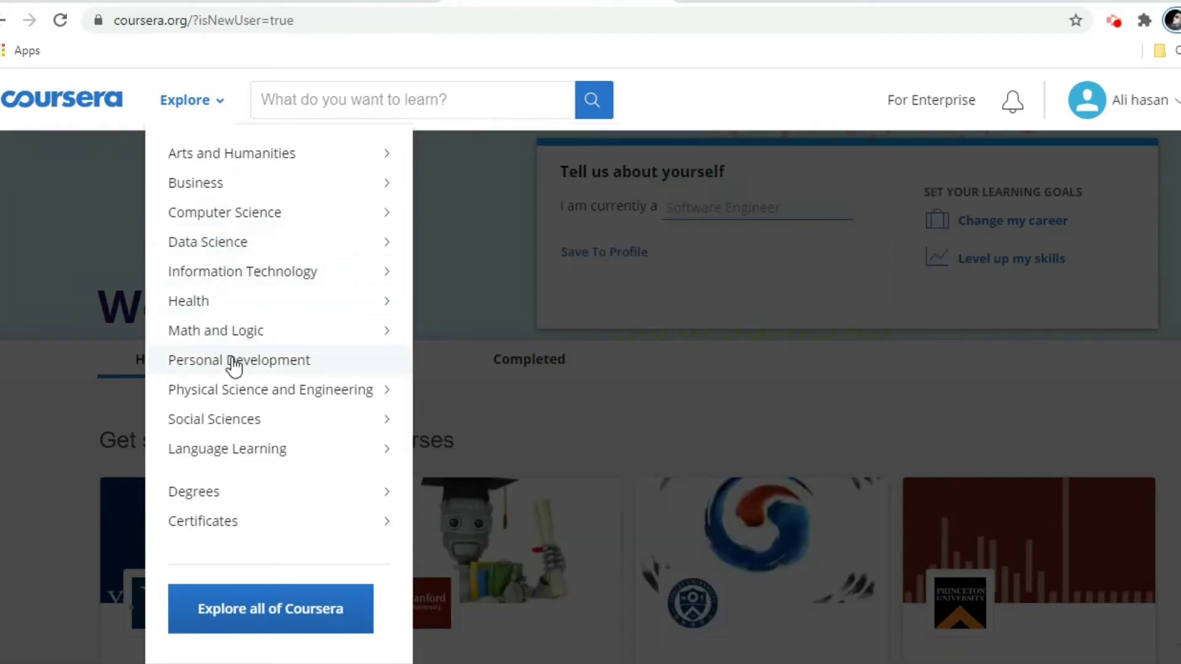
pyautogui.moveTo(259, 389)
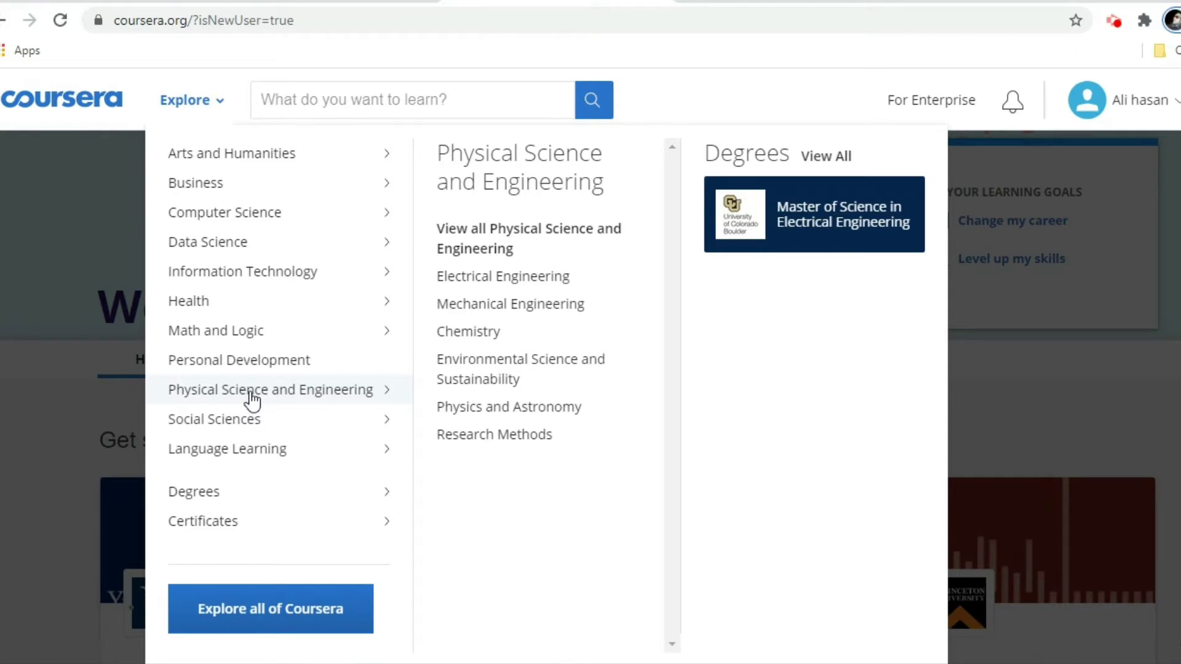
pyautogui.click(253, 401)
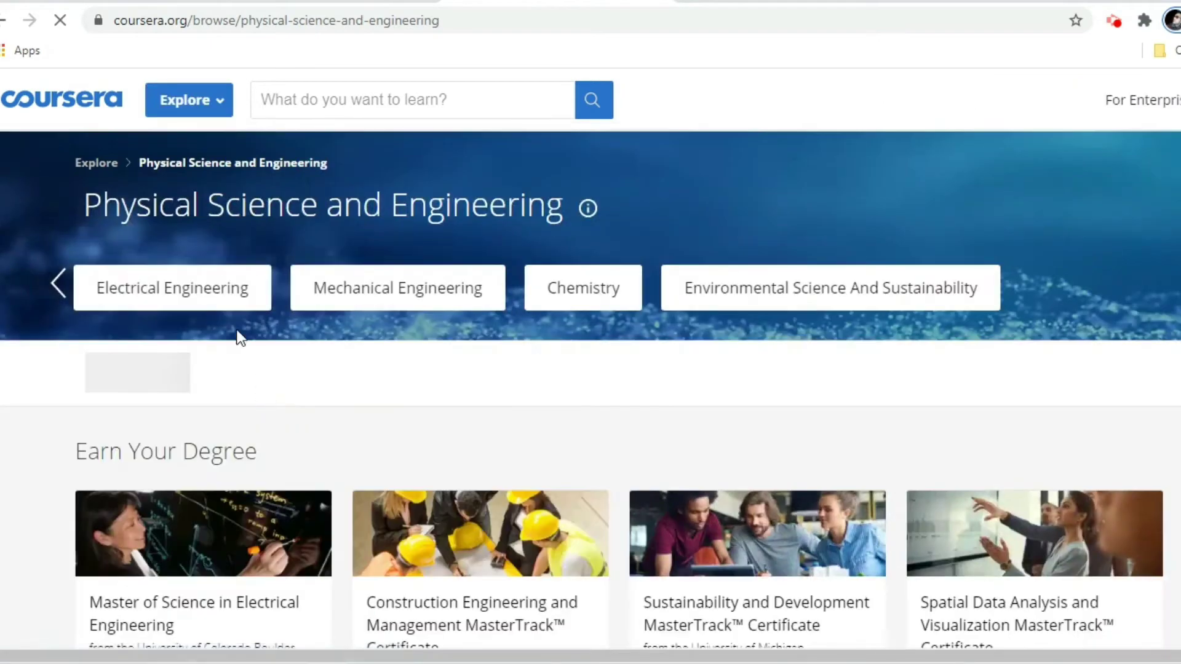
pyautogui.scroll(-3, 346, 493)
pyautogui.scroll(-3, 334, 474)
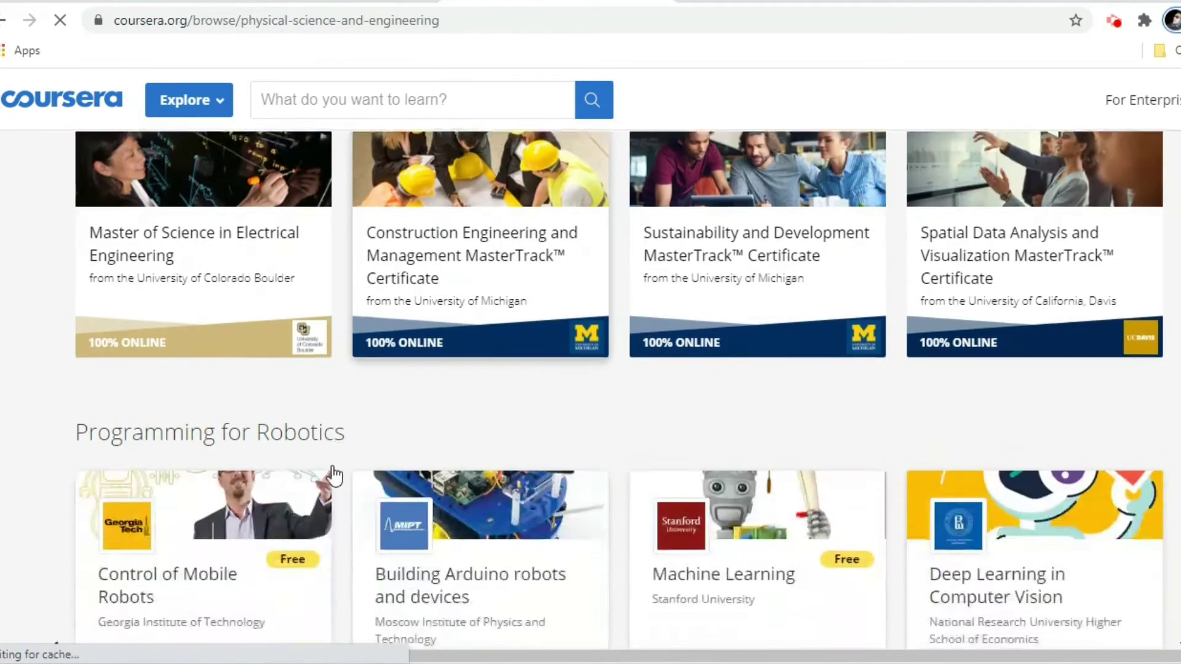
pyautogui.scroll(-3, 339, 455)
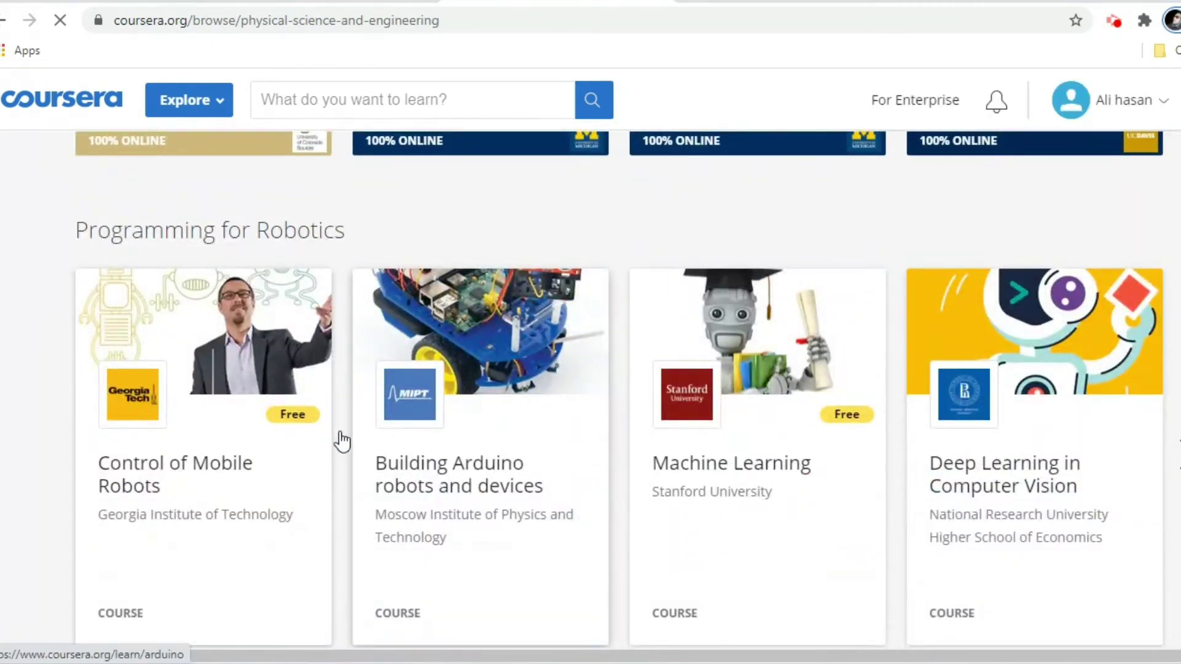
pyautogui.scroll(-2, 343, 441)
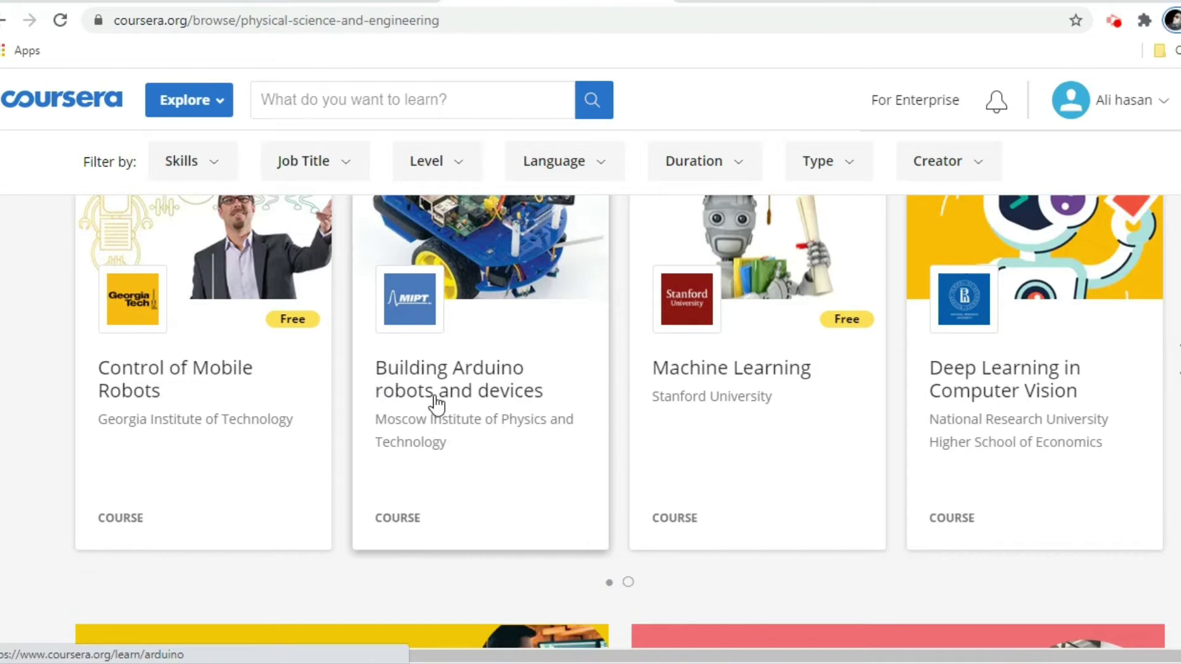
# Open Building Arduino robots and devices and bring up its Purchase (₹2,189) or Audit options.
pyautogui.click(484, 320)
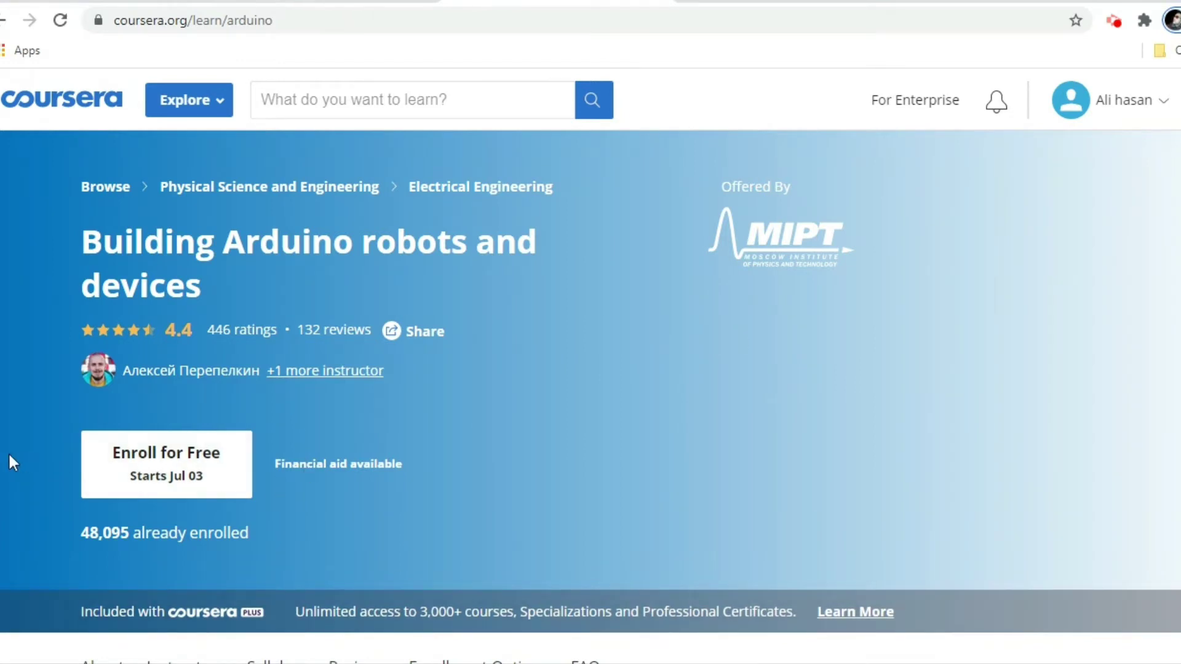
pyautogui.click(162, 473)
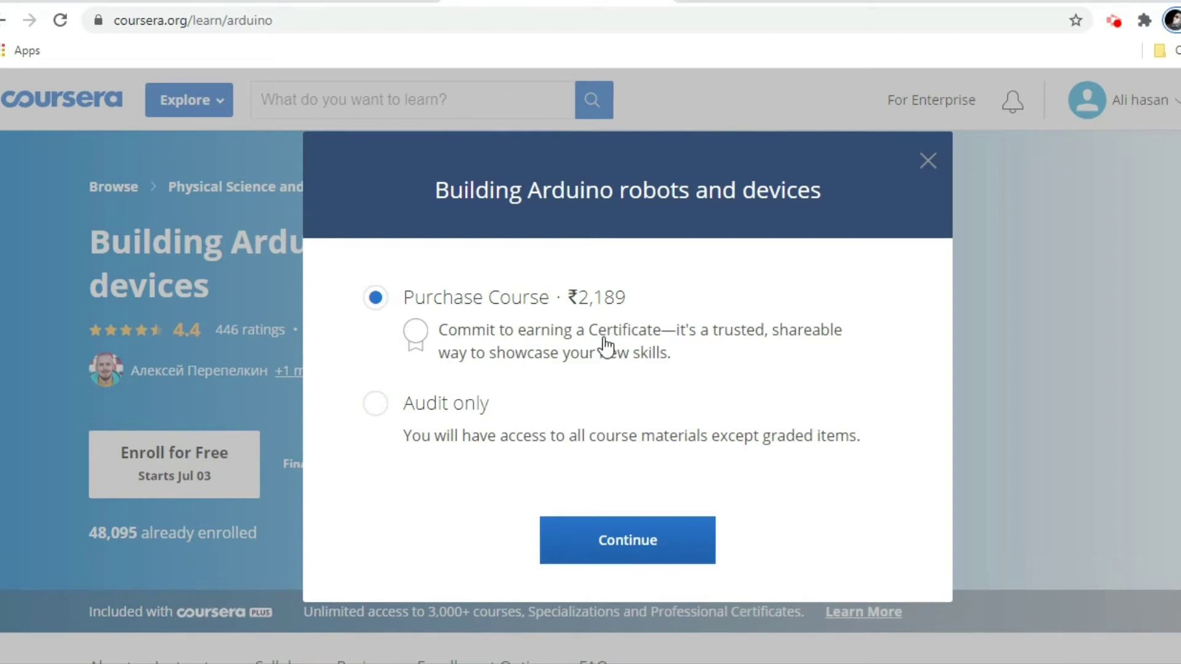
# Close the enrolment dialog without enrolling, then log out from the account menu.
pyautogui.click(929, 163)
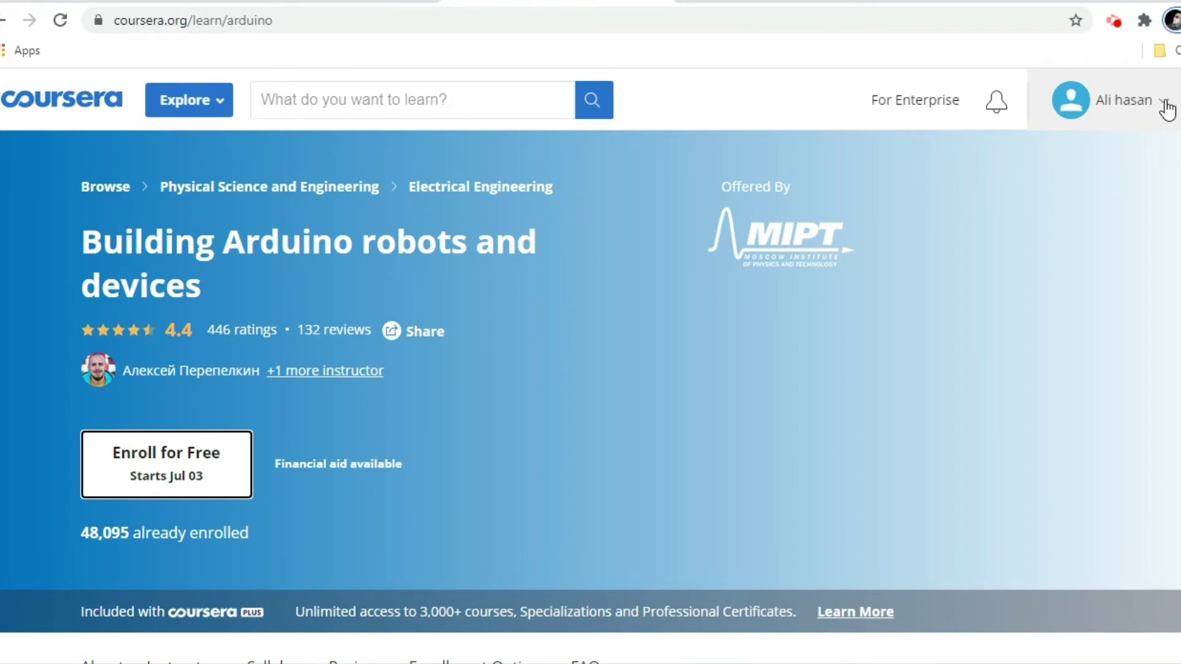
pyautogui.scroll(-3, 345, 418)
pyautogui.scroll(3, 599, 523)
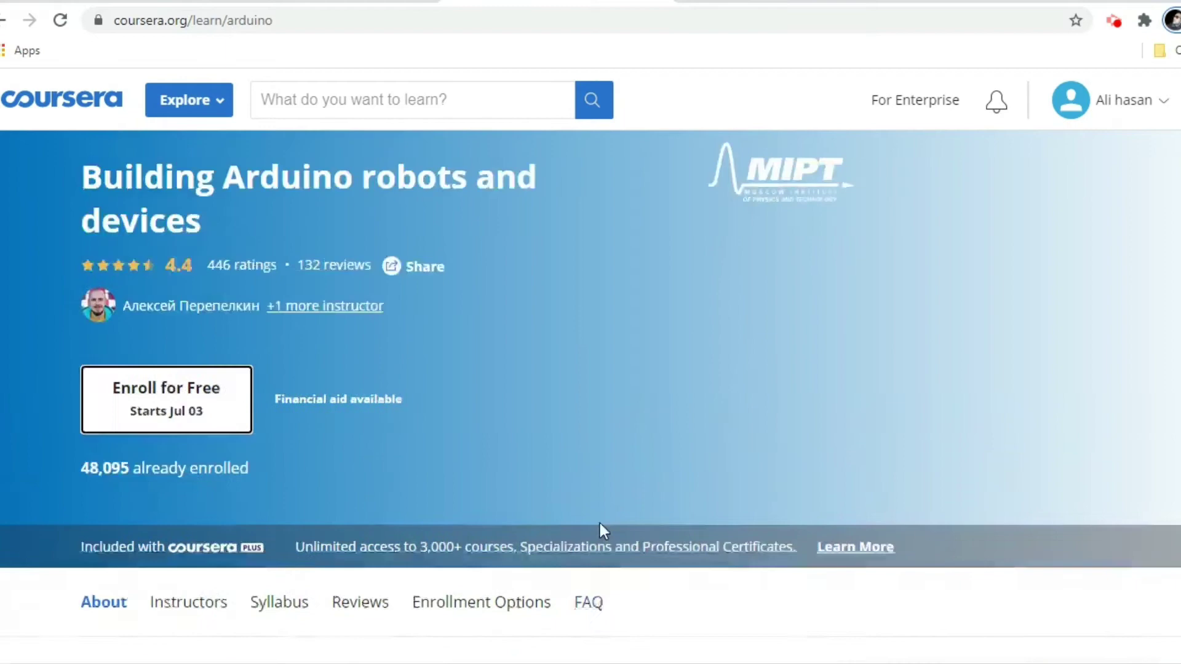
pyautogui.click(1157, 111)
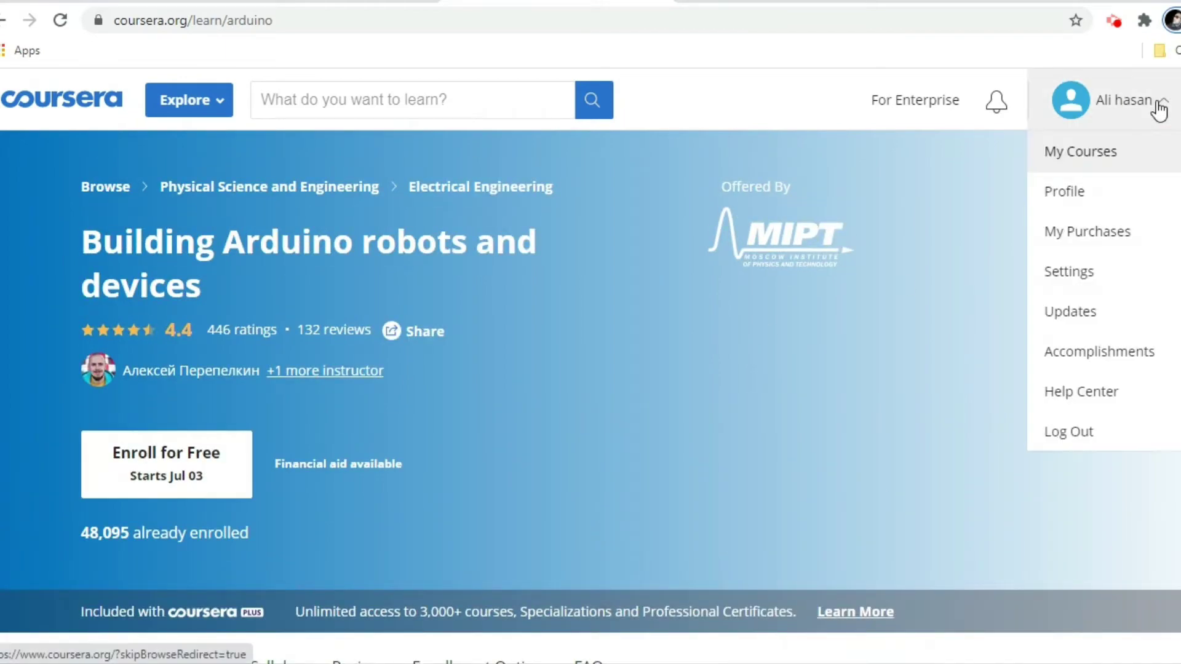
pyautogui.click(1080, 433)
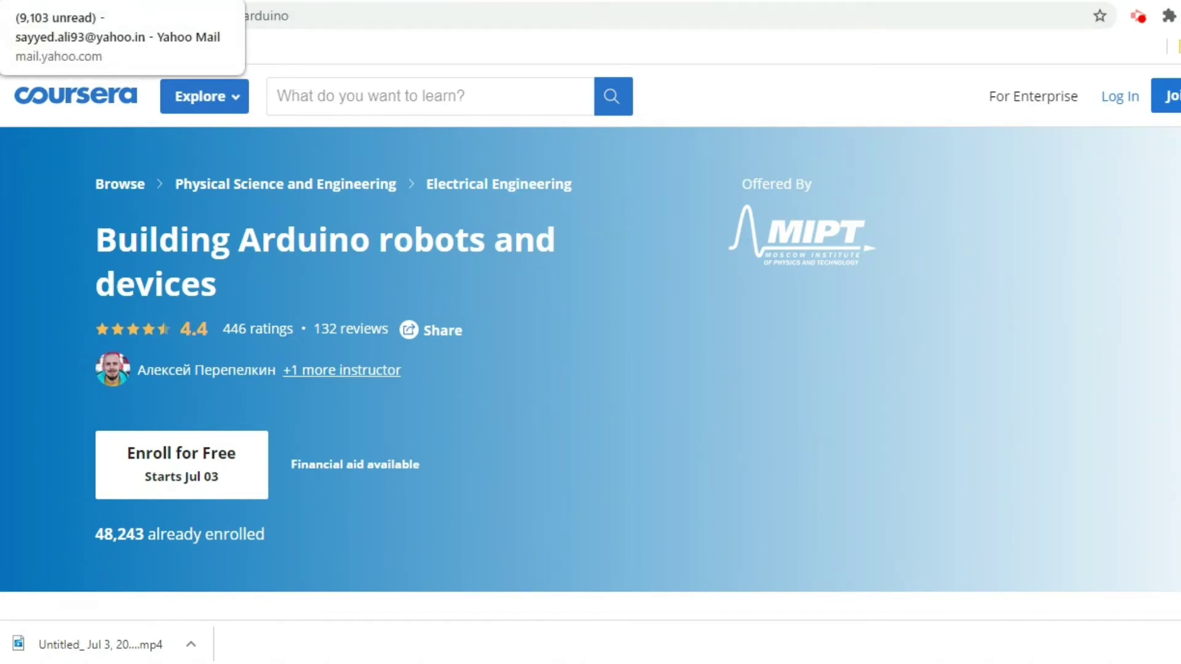
# In Yahoo Mail, open the Coursera email 'Enroll and build your professional skills!'.
pyautogui.click(117, 1)
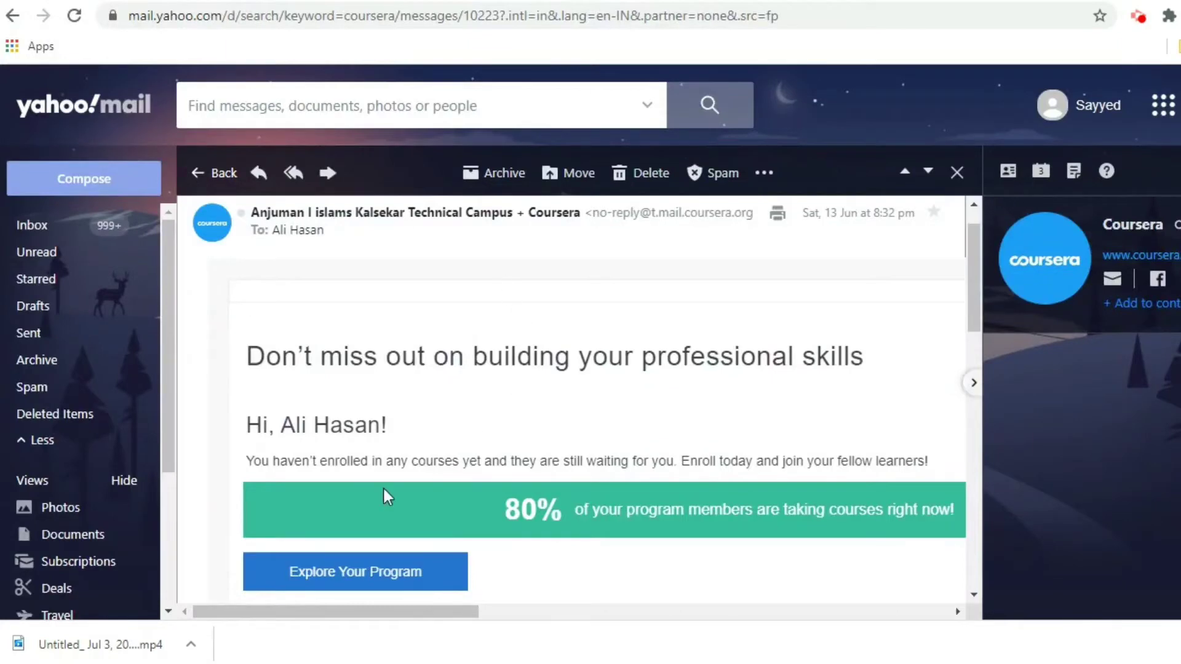
pyautogui.scroll(-3, 378, 378)
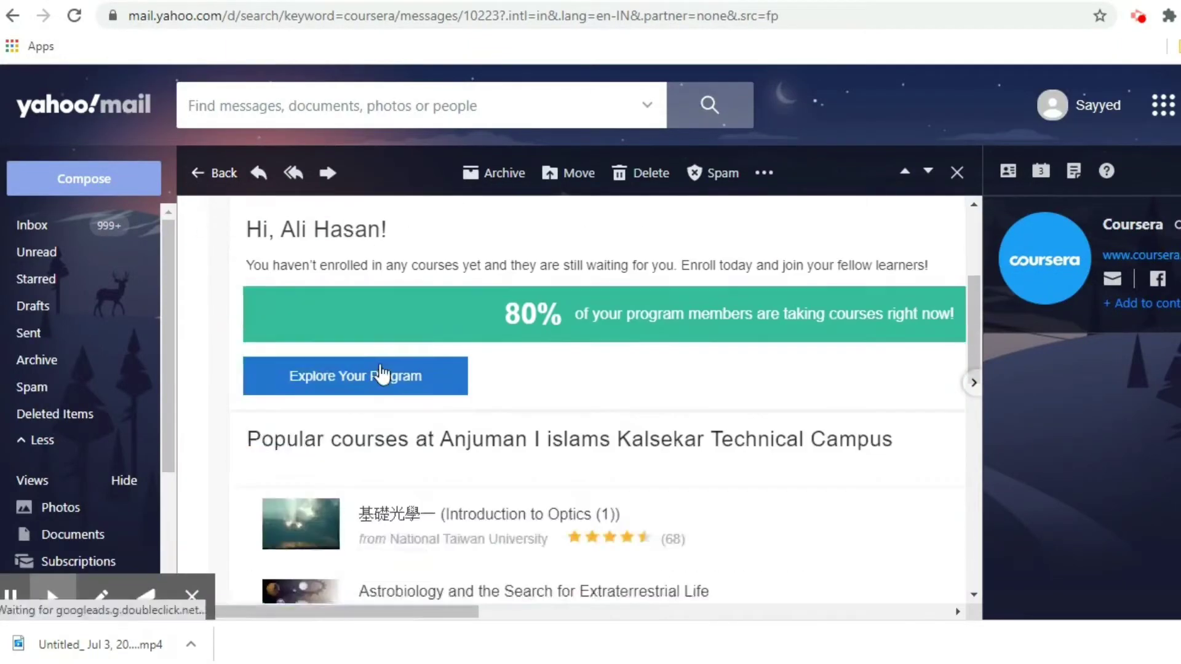
pyautogui.scroll(-2, 380, 373)
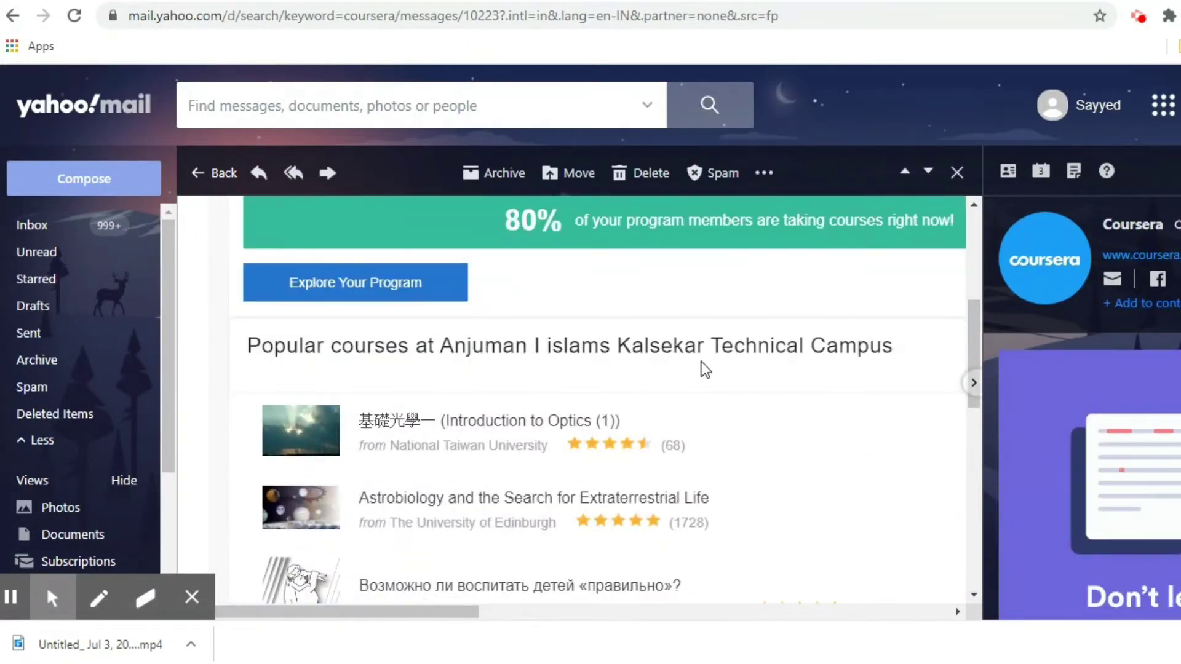
pyautogui.click(192, 597)
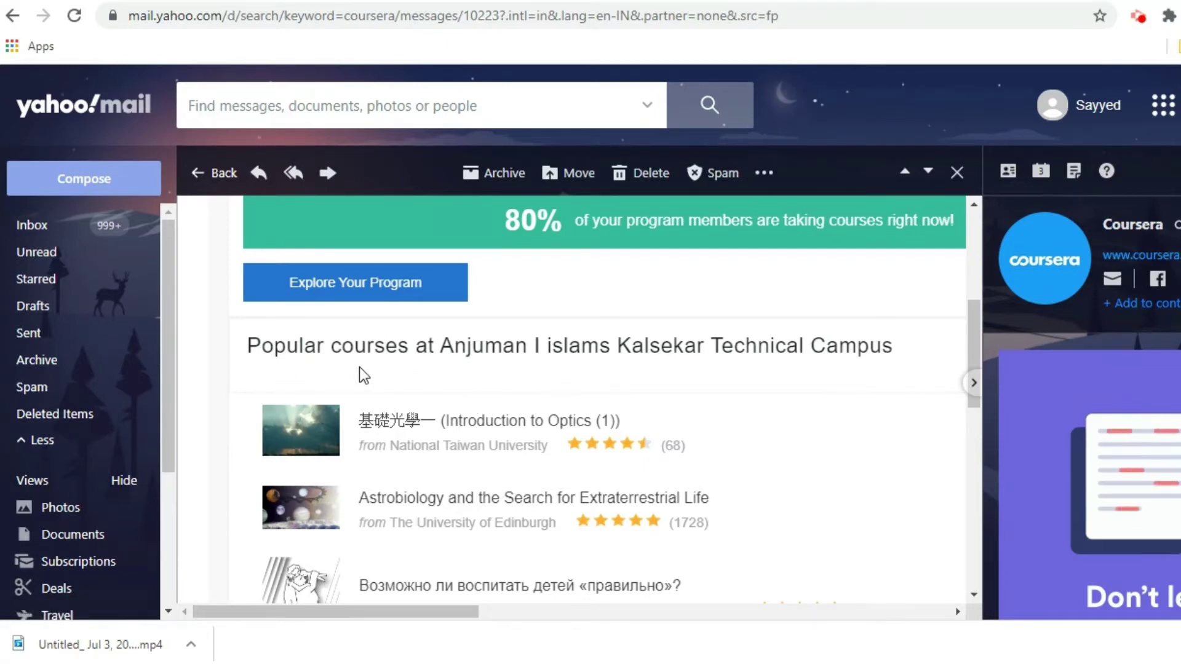
# Scroll through the email's list of popular campus courses.
pyautogui.scroll(-2, 615, 384)
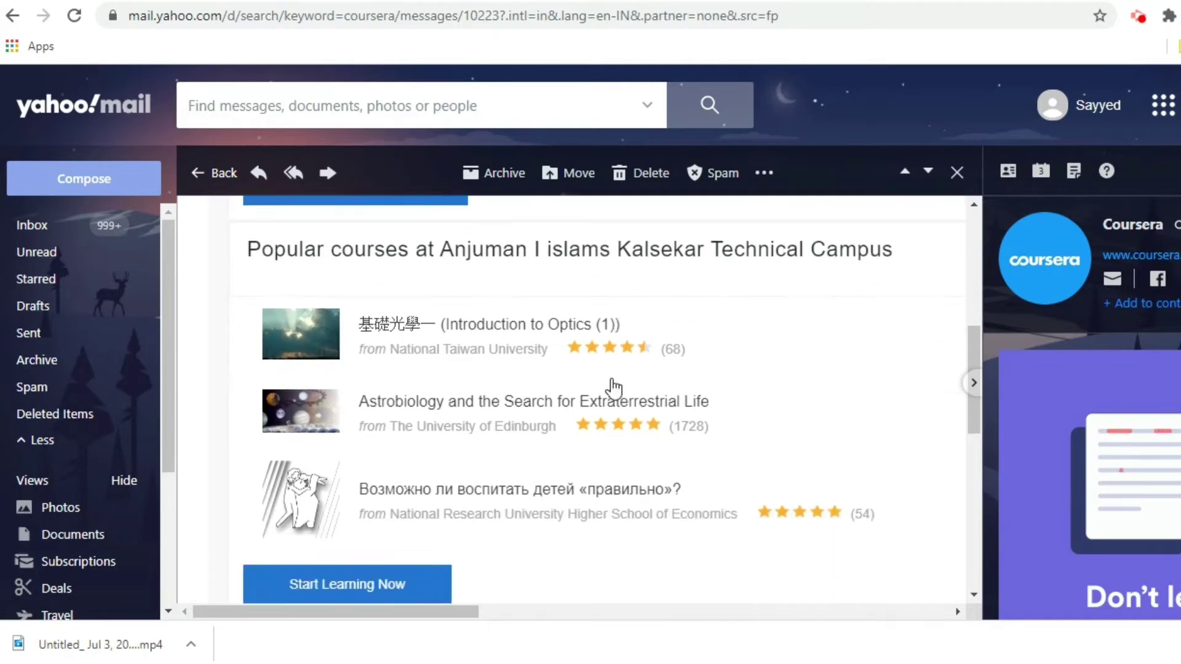
pyautogui.scroll(3, 554, 377)
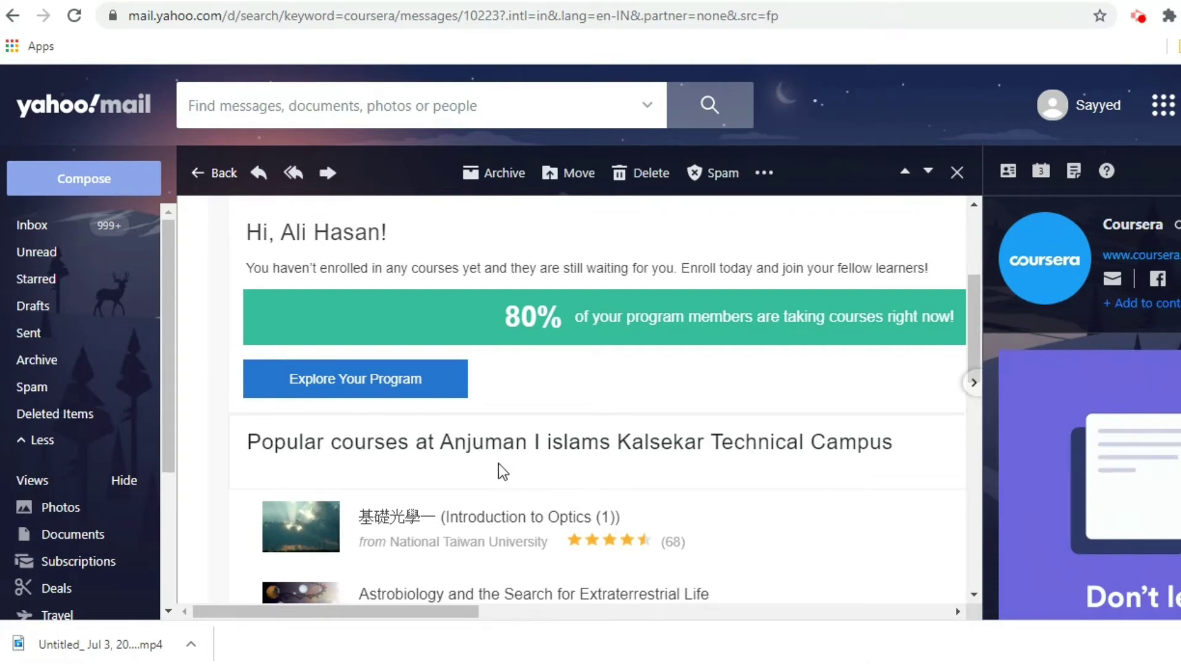
pyautogui.scroll(-2, 501, 470)
pyautogui.scroll(-3, 448, 467)
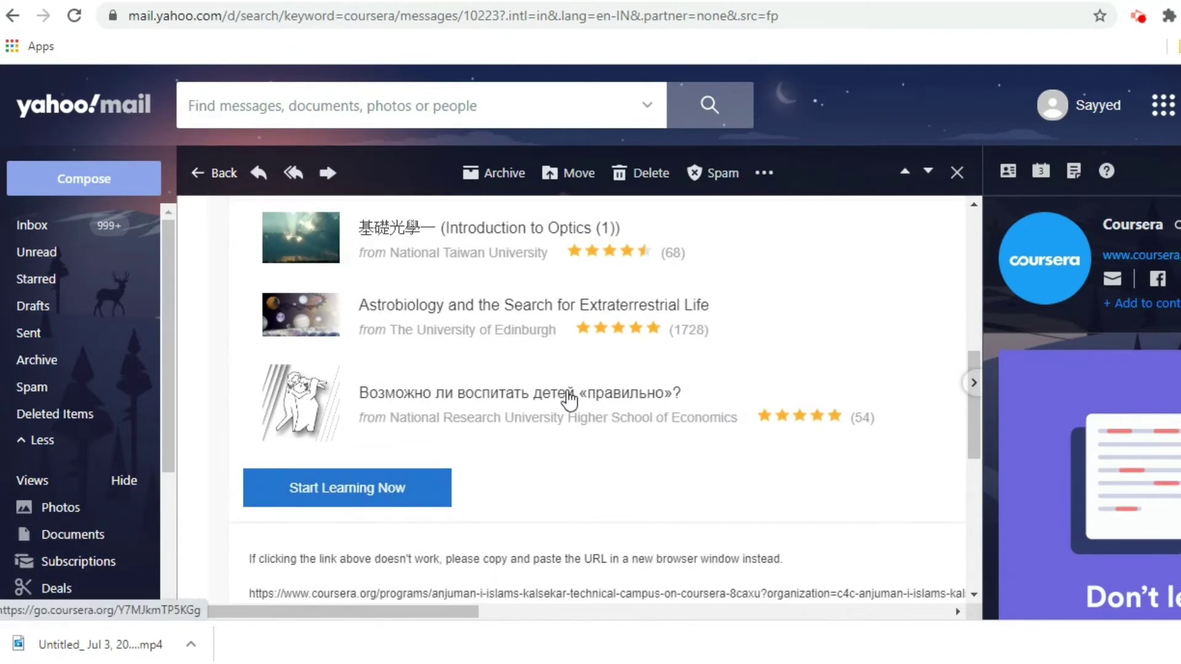
pyautogui.scroll(6, 591, 412)
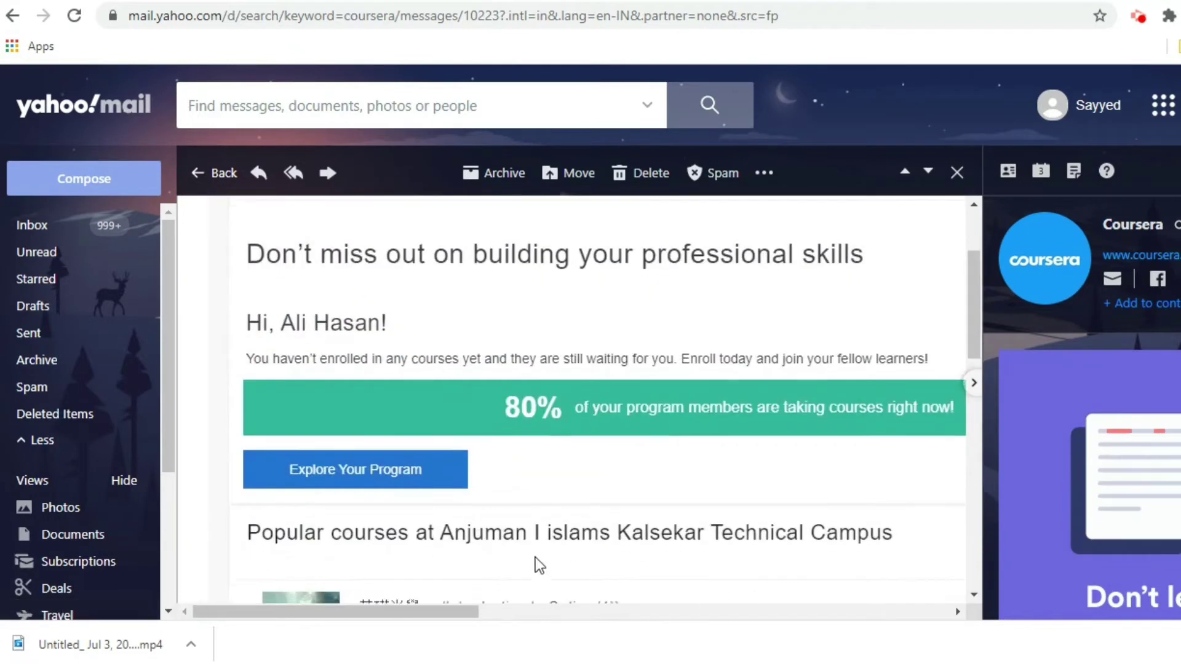
pyautogui.scroll(-2, 492, 505)
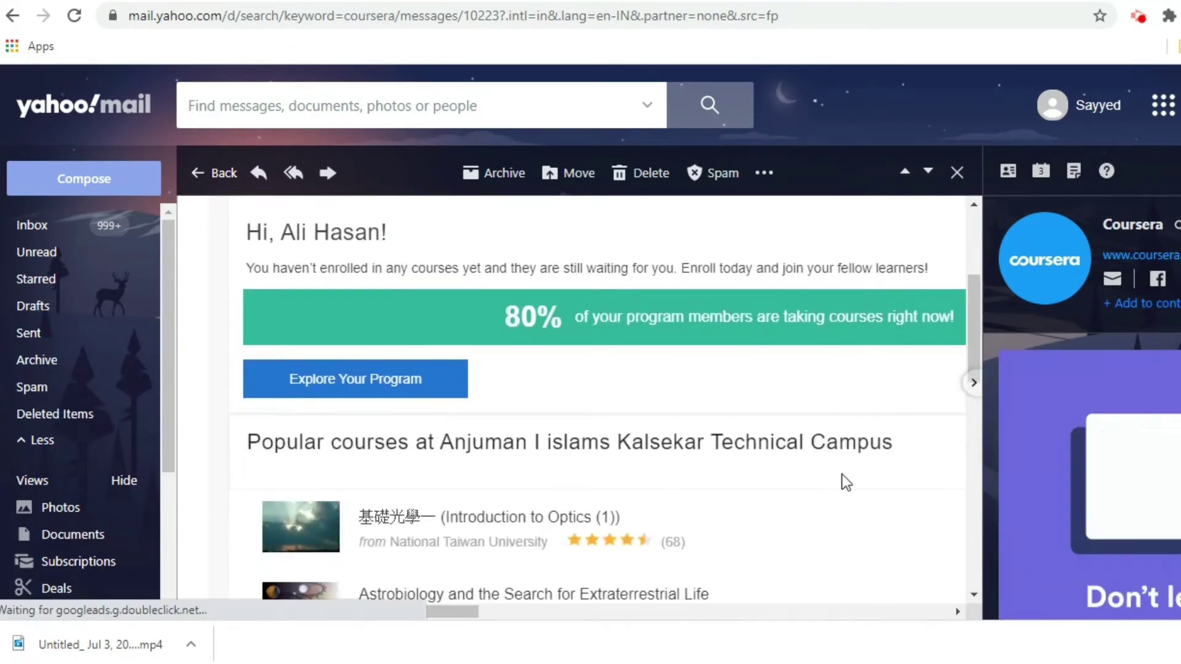
pyautogui.scroll(-3, 521, 539)
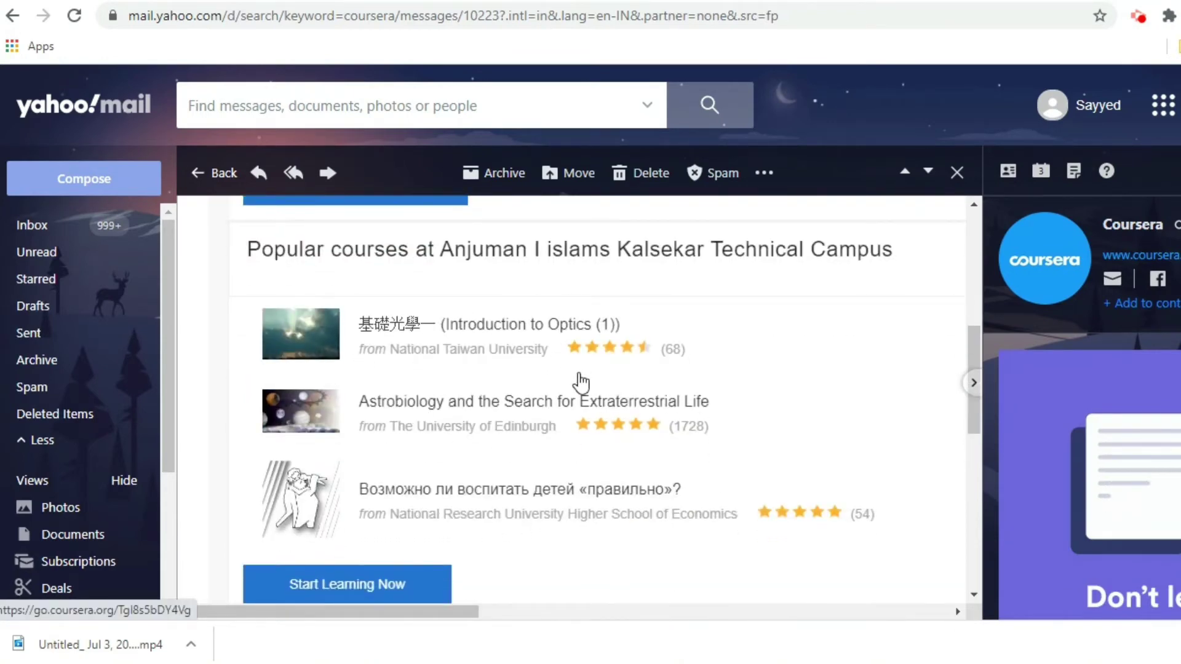
pyautogui.scroll(-1, 562, 405)
pyautogui.scroll(-5, 561, 404)
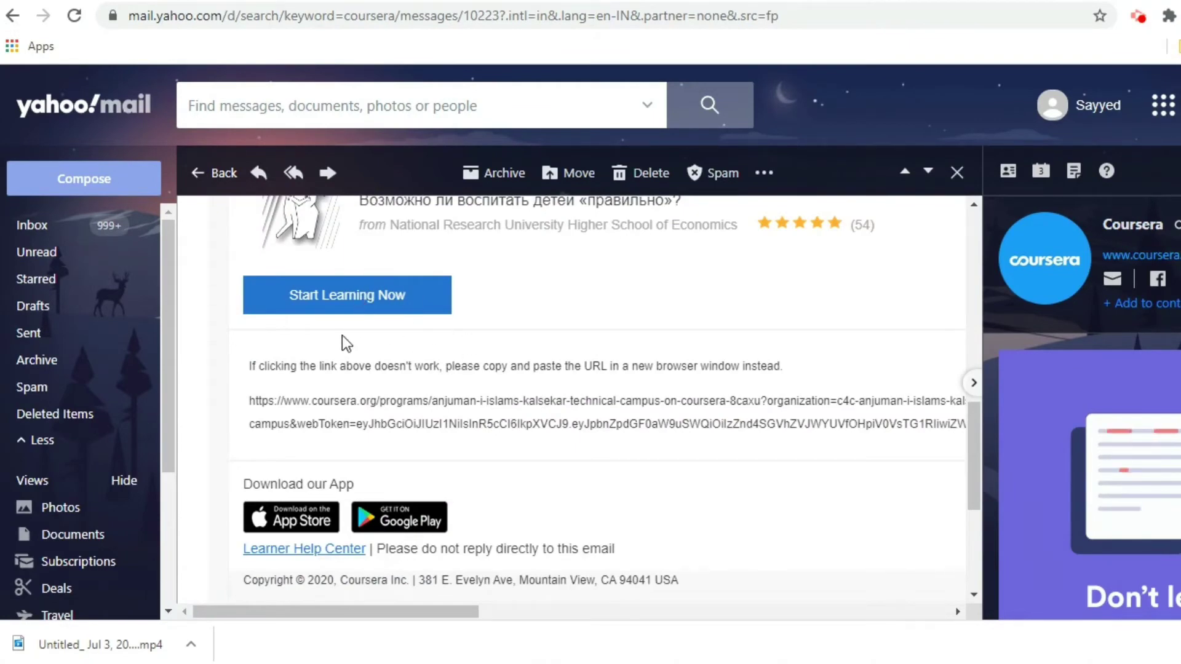
pyautogui.scroll(3, 601, 365)
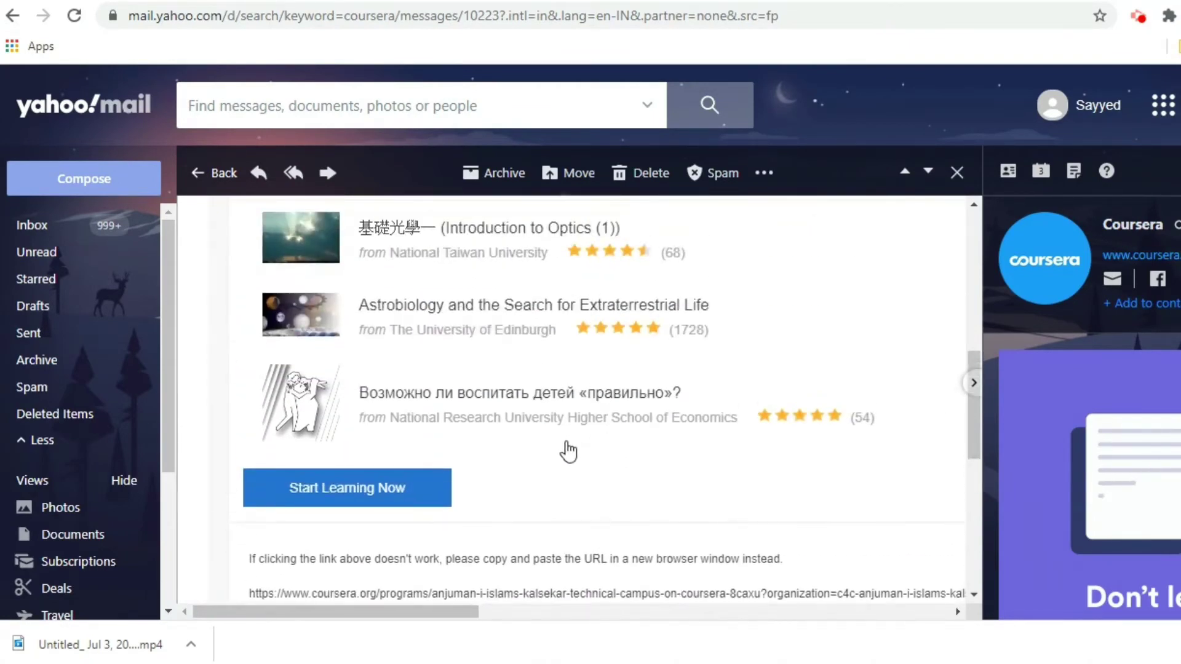
pyautogui.scroll(10, 529, 486)
pyautogui.scroll(-10, 508, 461)
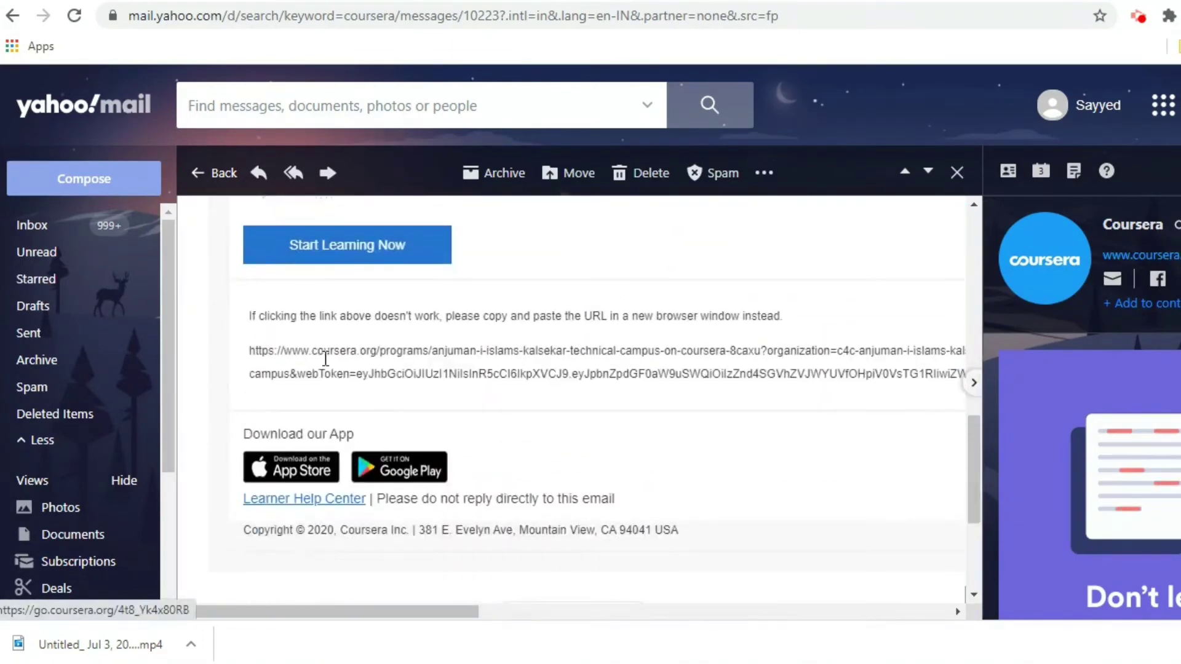
pyautogui.scroll(10, 535, 468)
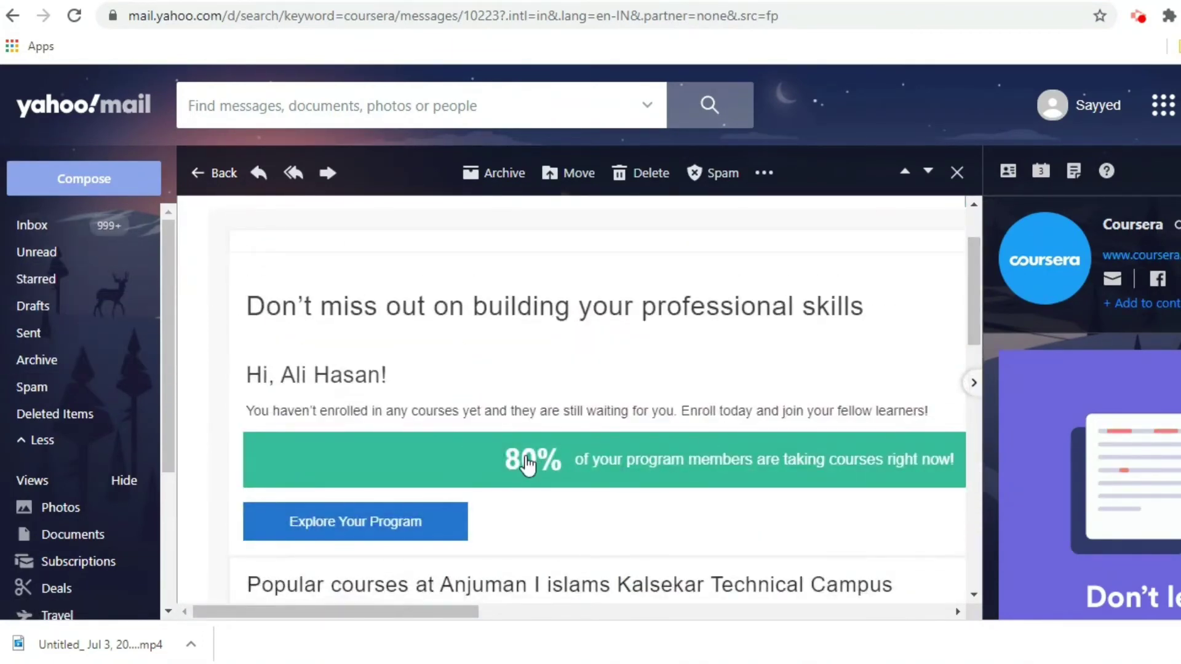
pyautogui.scroll(-2, 523, 467)
pyautogui.scroll(3, 589, 431)
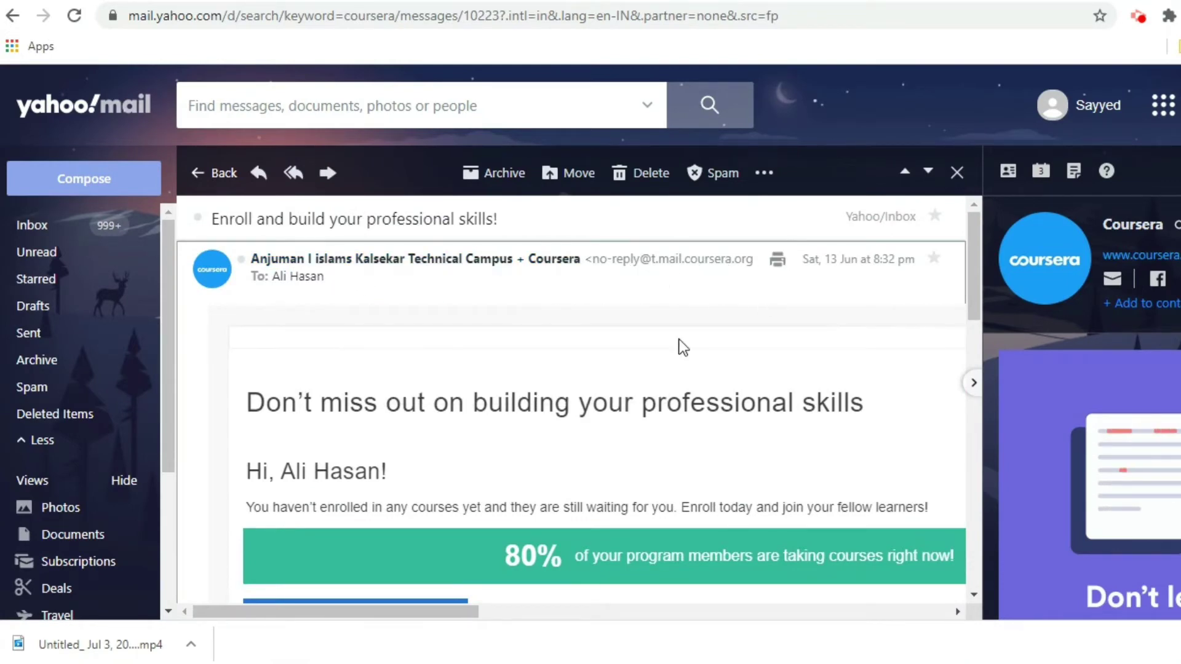
pyautogui.scroll(-10, 707, 351)
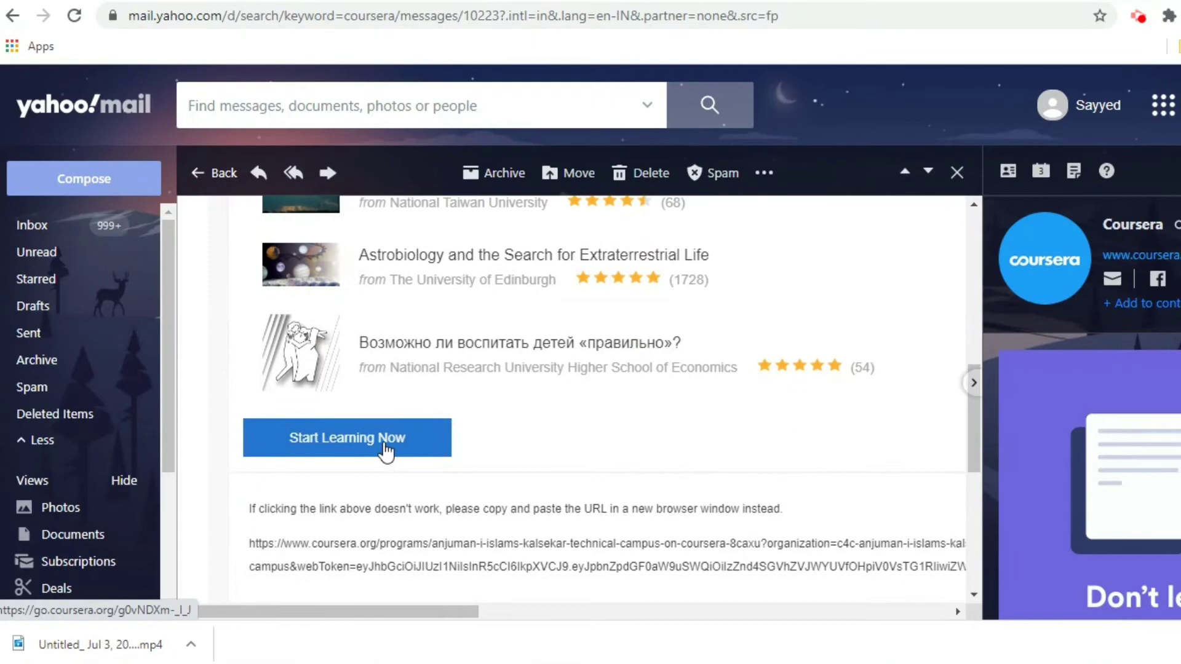
# Start the campus program from the email, reload the failed page, and log in with the pasted password.
pyautogui.click(387, 449)
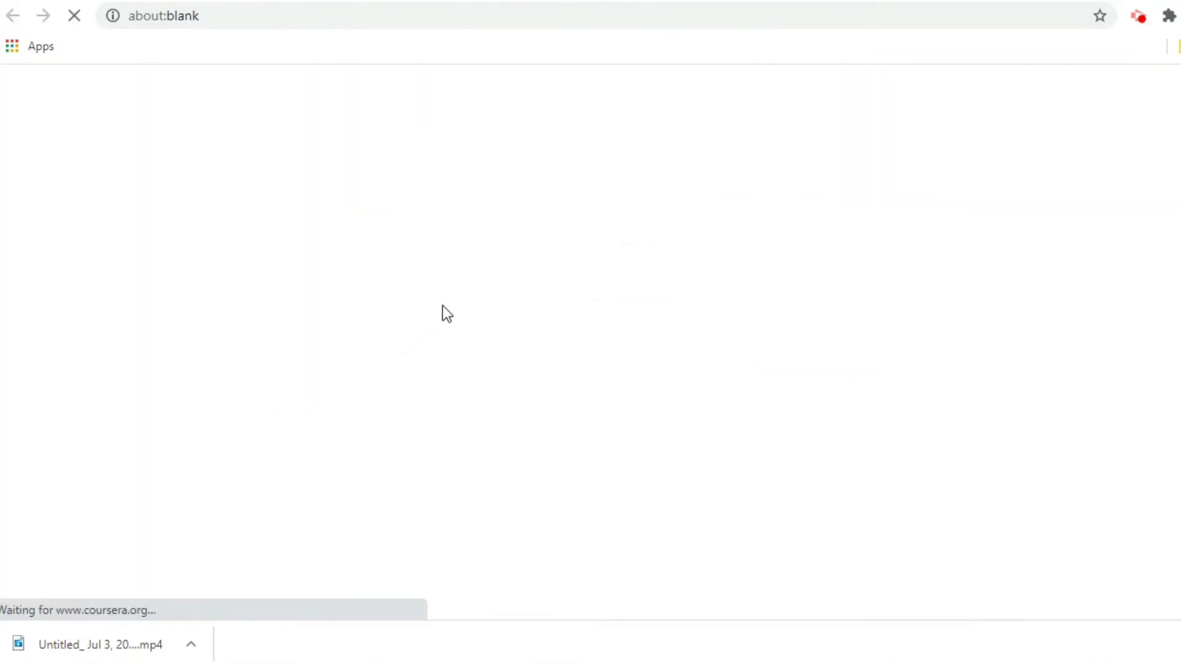
pyautogui.click(920, 368)
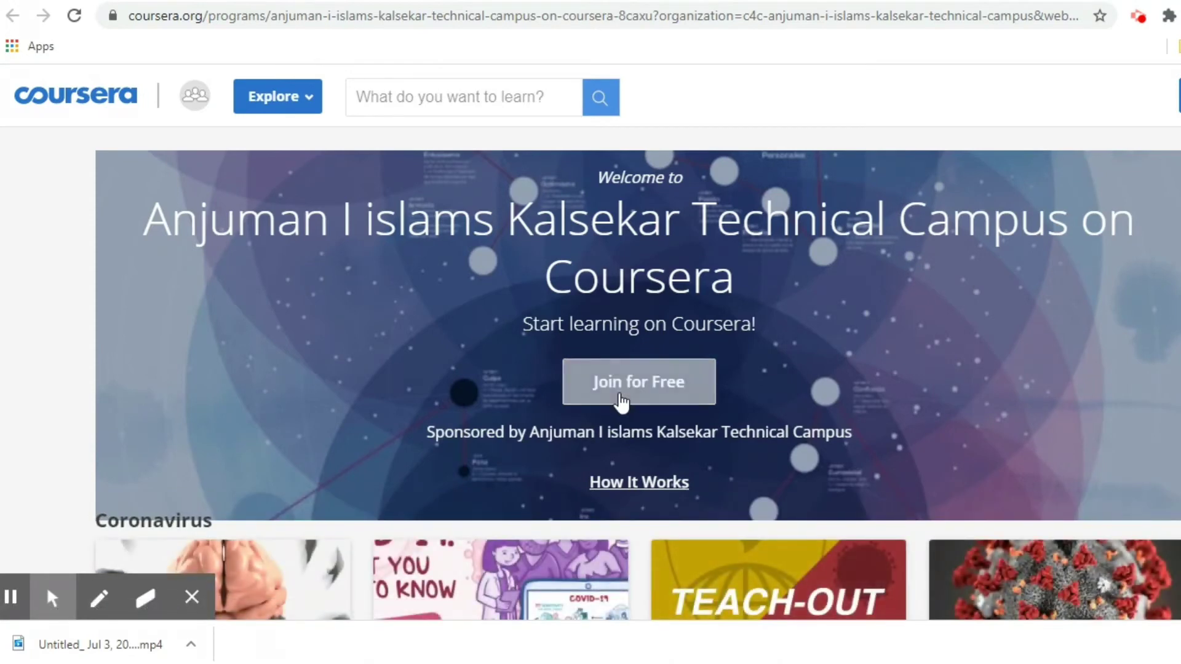
pyautogui.click(644, 392)
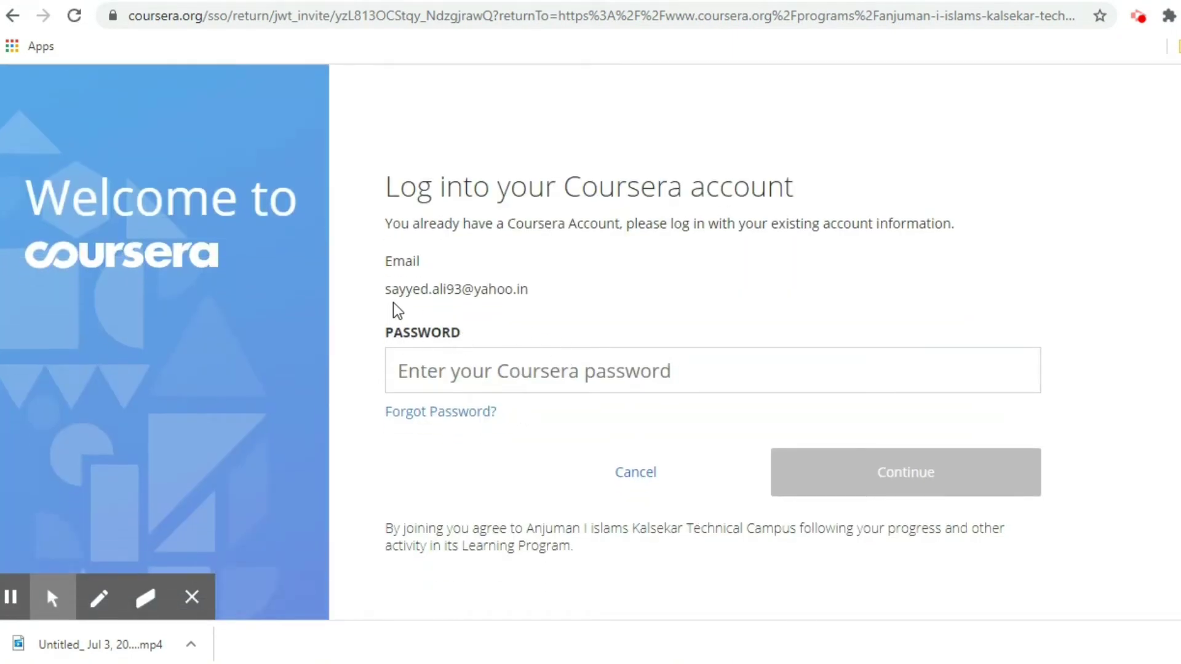
pyautogui.click(406, 367)
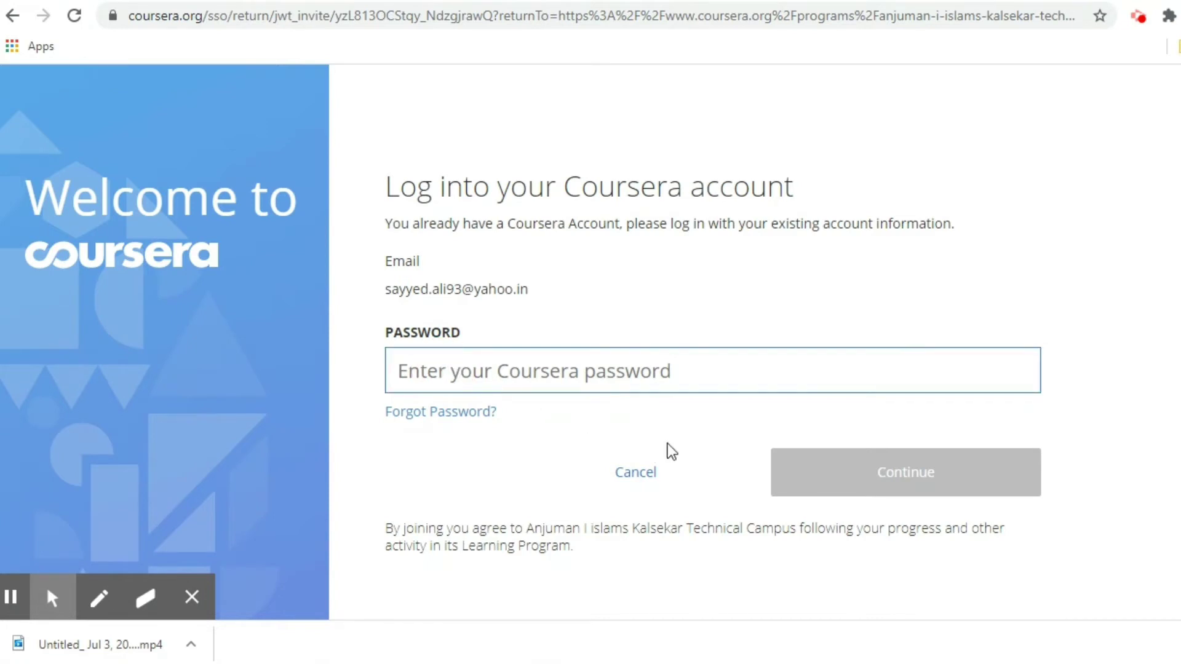
pyautogui.hotkey('ctrl', 'v')
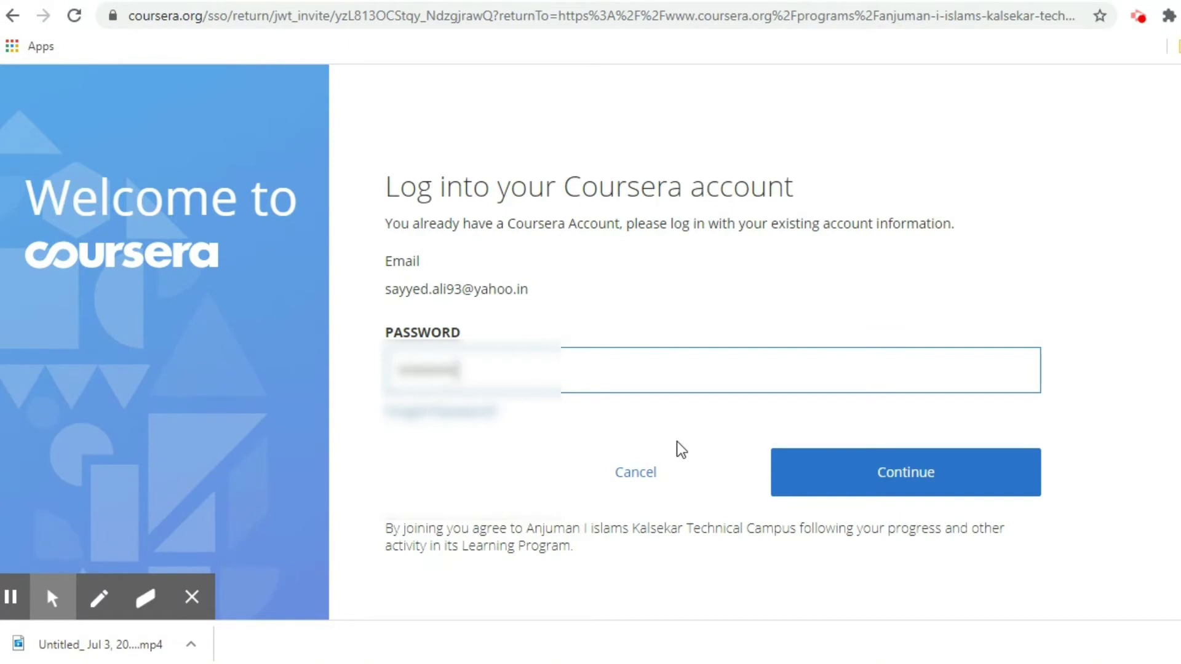
pyautogui.click(892, 480)
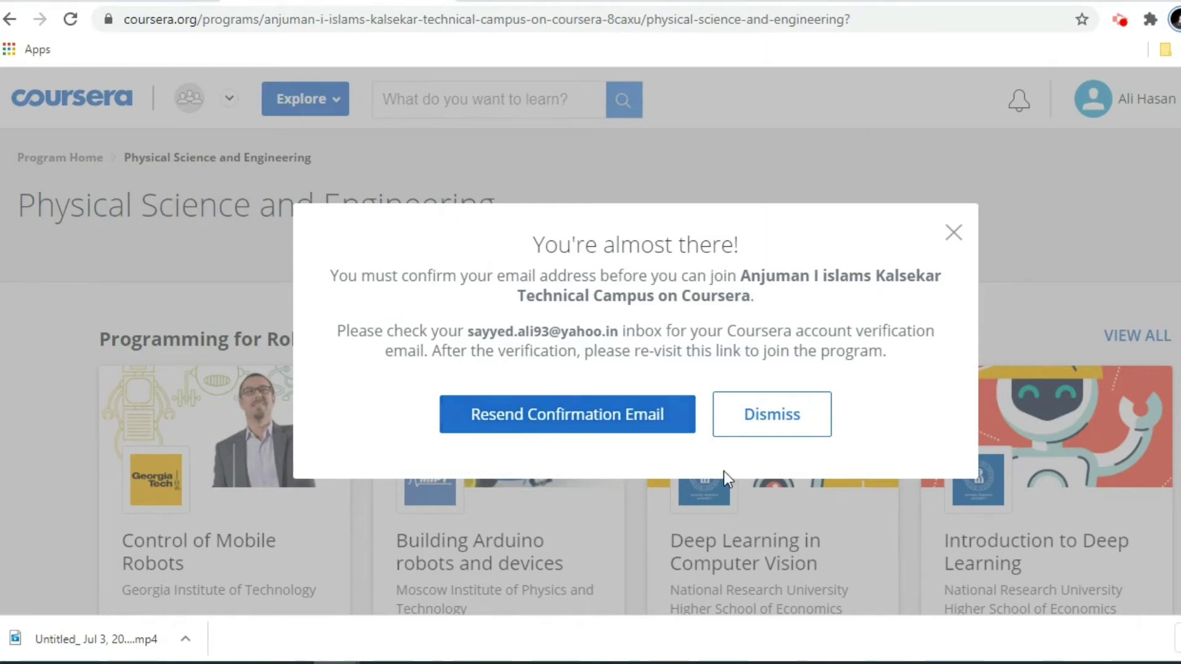
# Open Coursera's confirmation message in the inbox and use its 'Confirm email address' button.
pyautogui.click(68, 3)
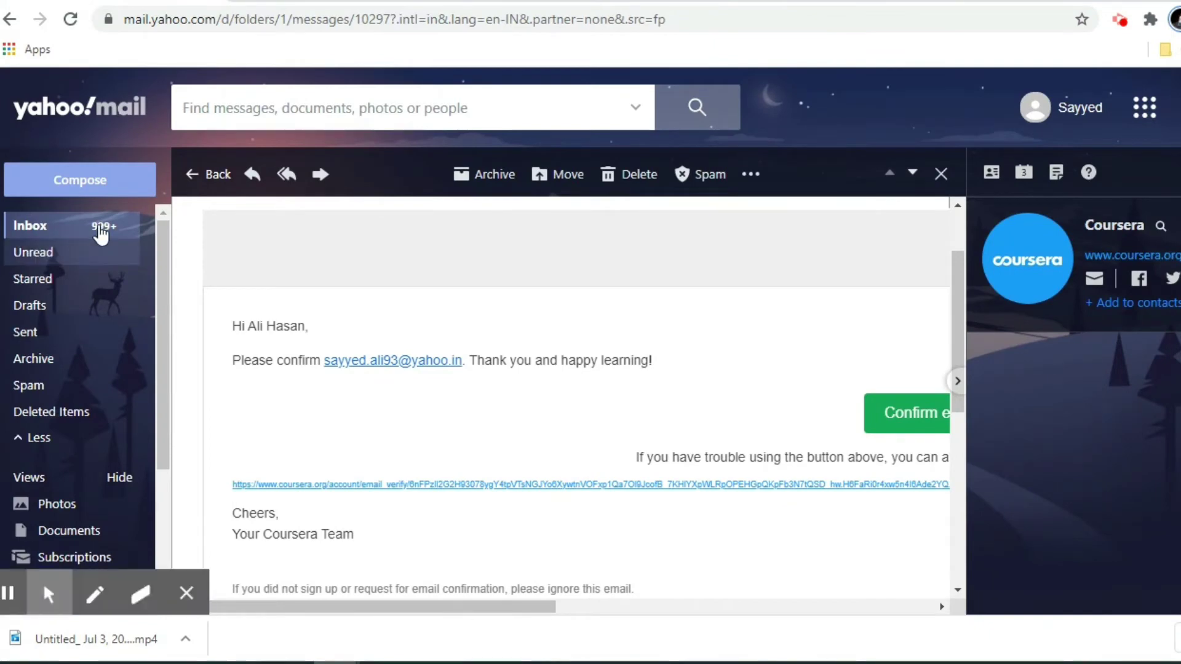
pyautogui.click(55, 222)
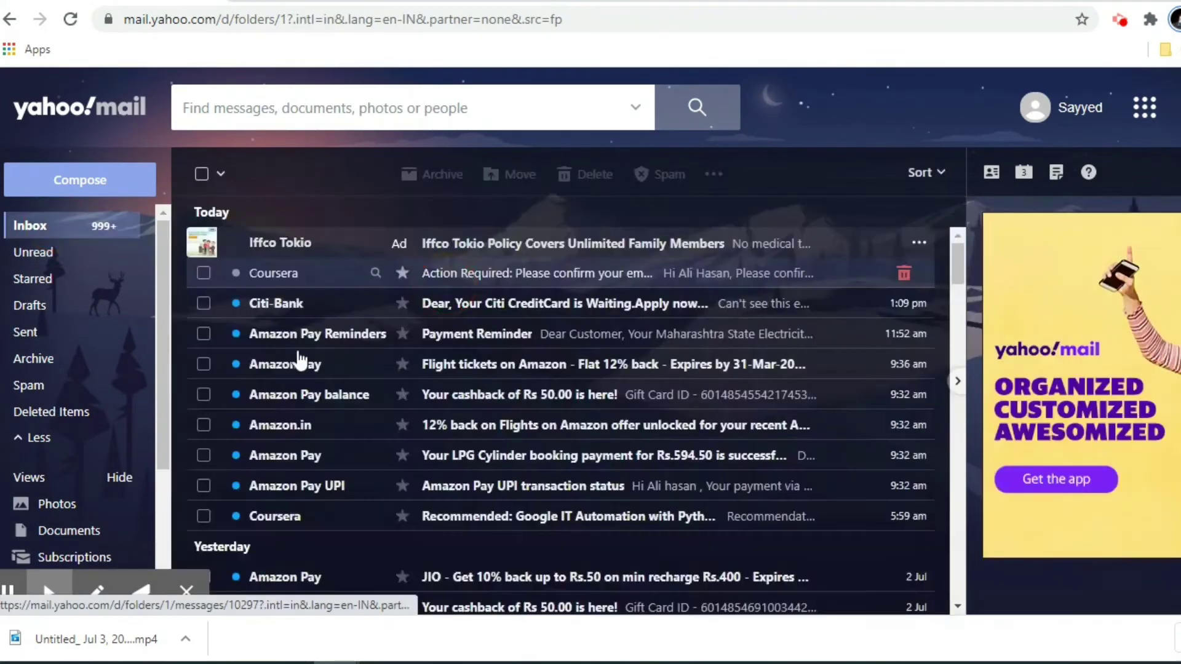
pyautogui.click(617, 276)
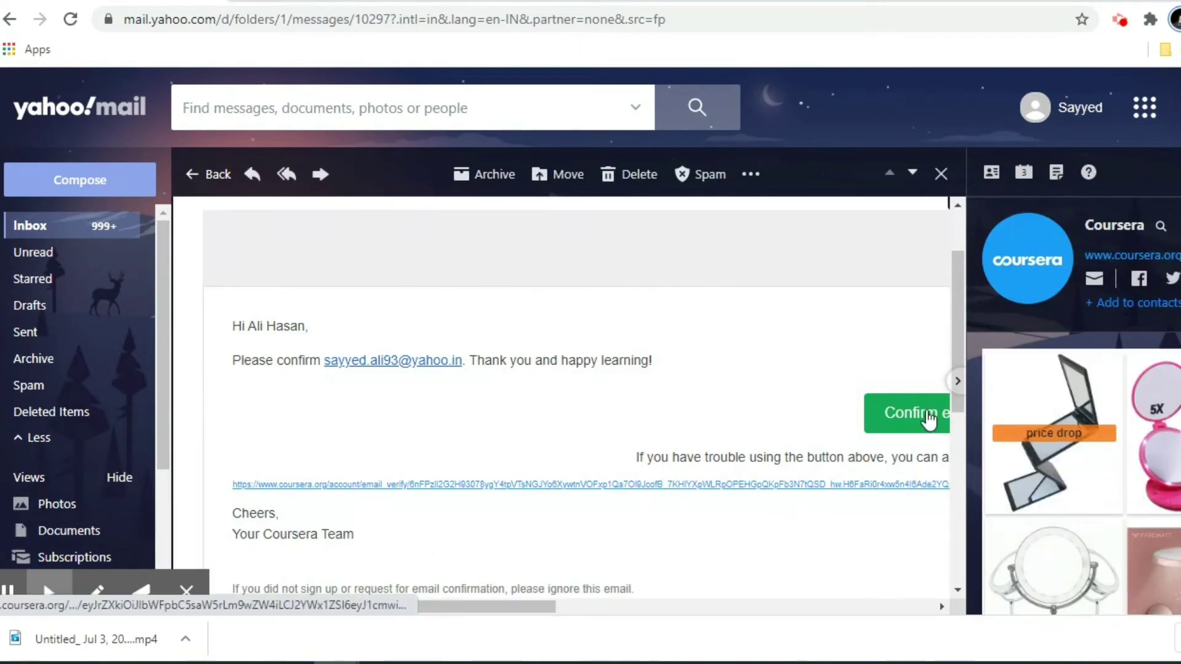
pyautogui.click(941, 607)
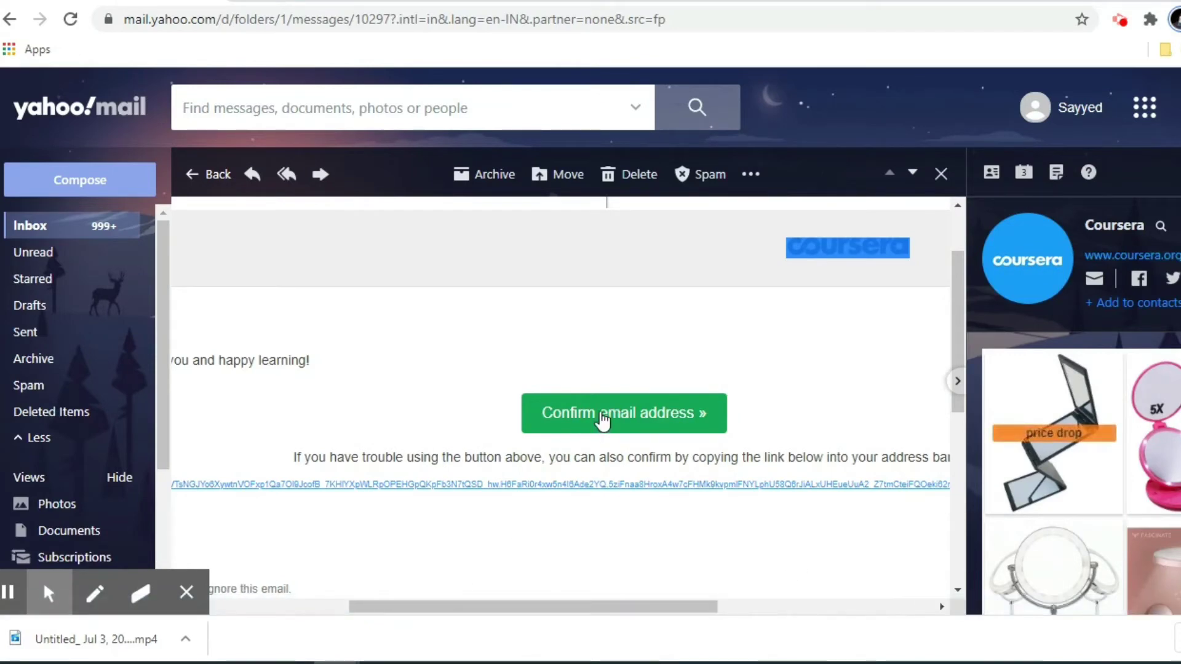
pyautogui.click(615, 416)
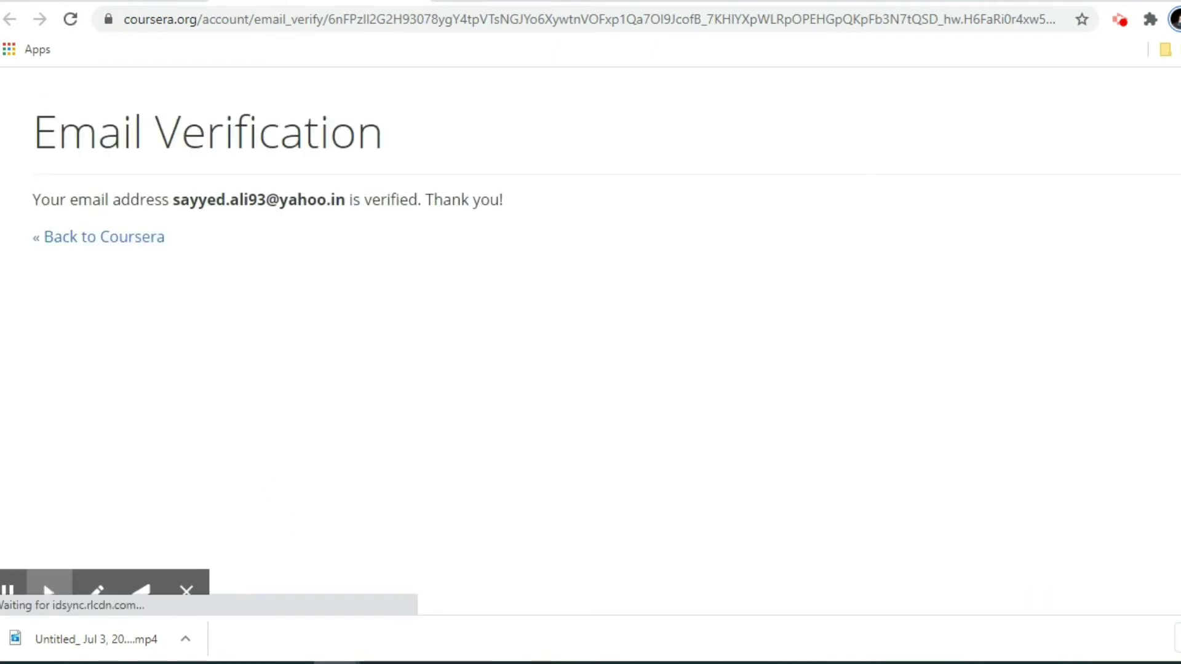
# Use 'Back to Coursera', then accept the Join Program invitation.
pyautogui.click(186, 591)
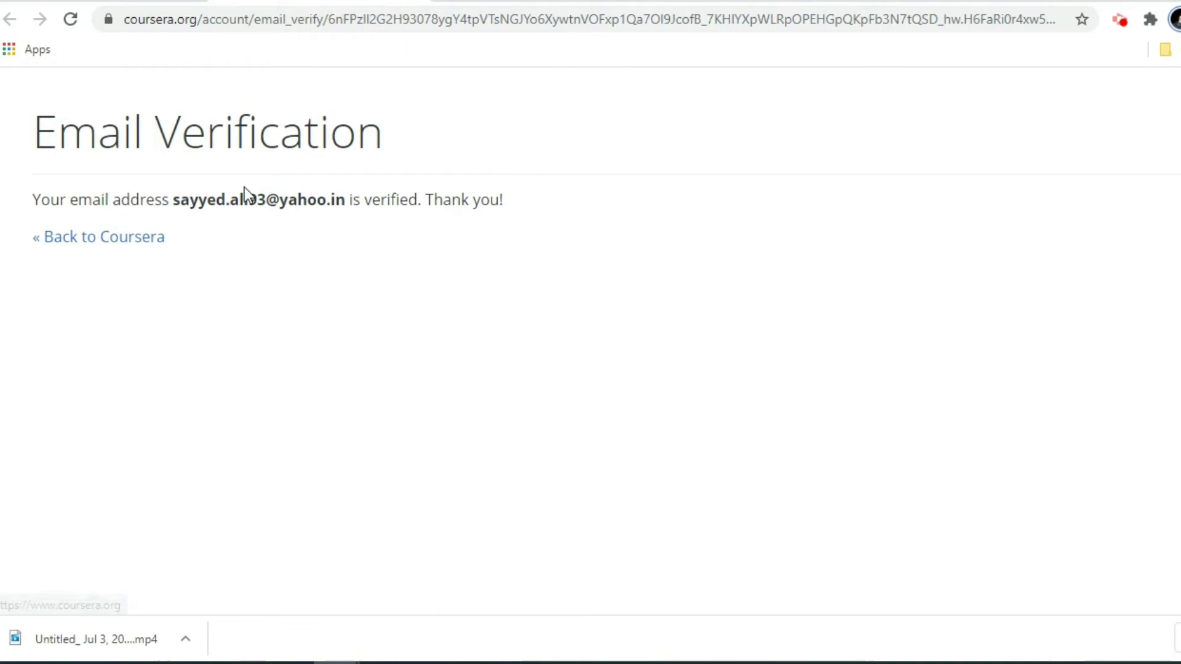
pyautogui.click(143, 242)
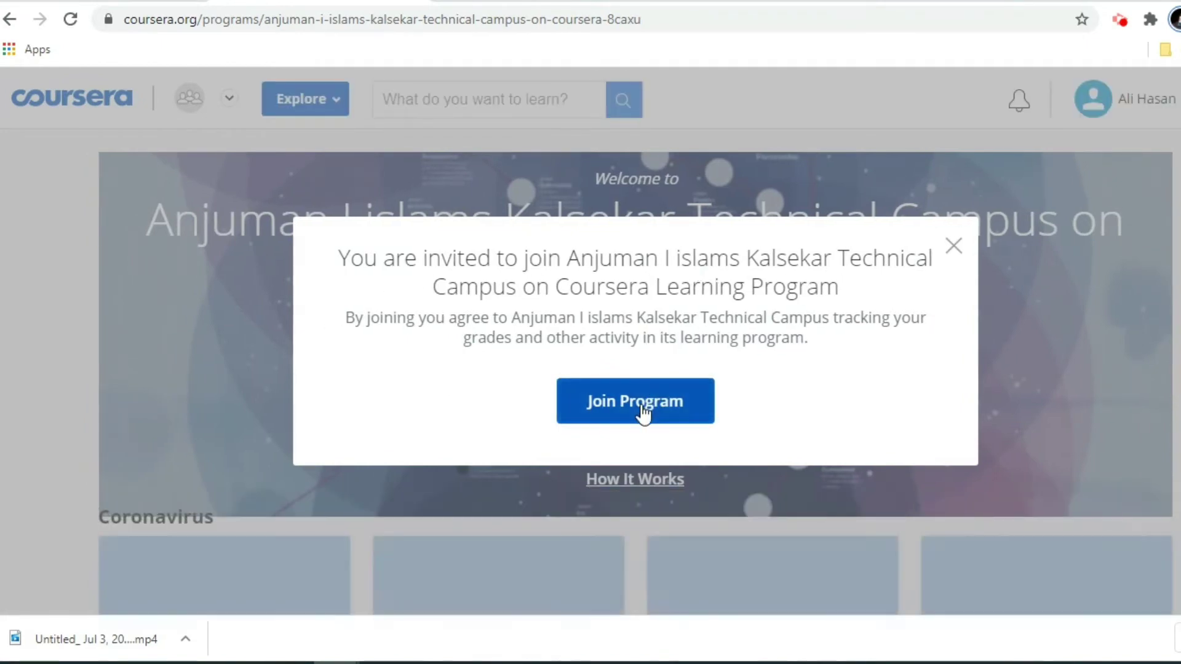
pyautogui.click(637, 405)
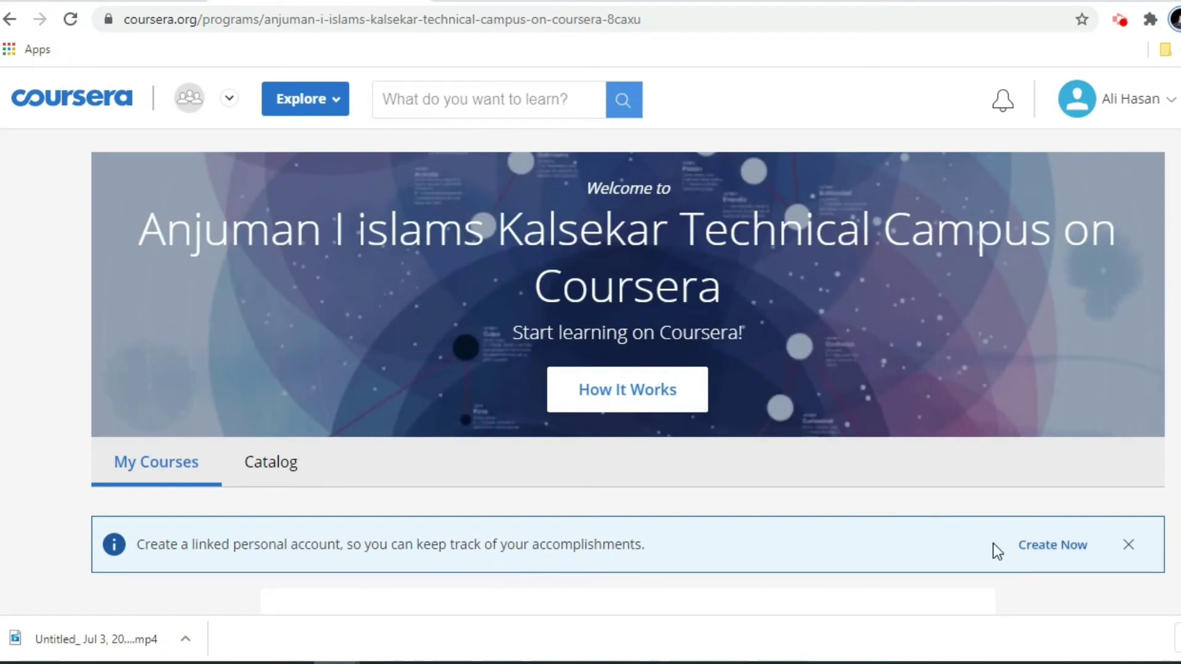
# Dismiss the linked-account notice, view How It Works, then pick Physical Science and Engineering under Explore.
pyautogui.click(1127, 545)
pyautogui.click(636, 397)
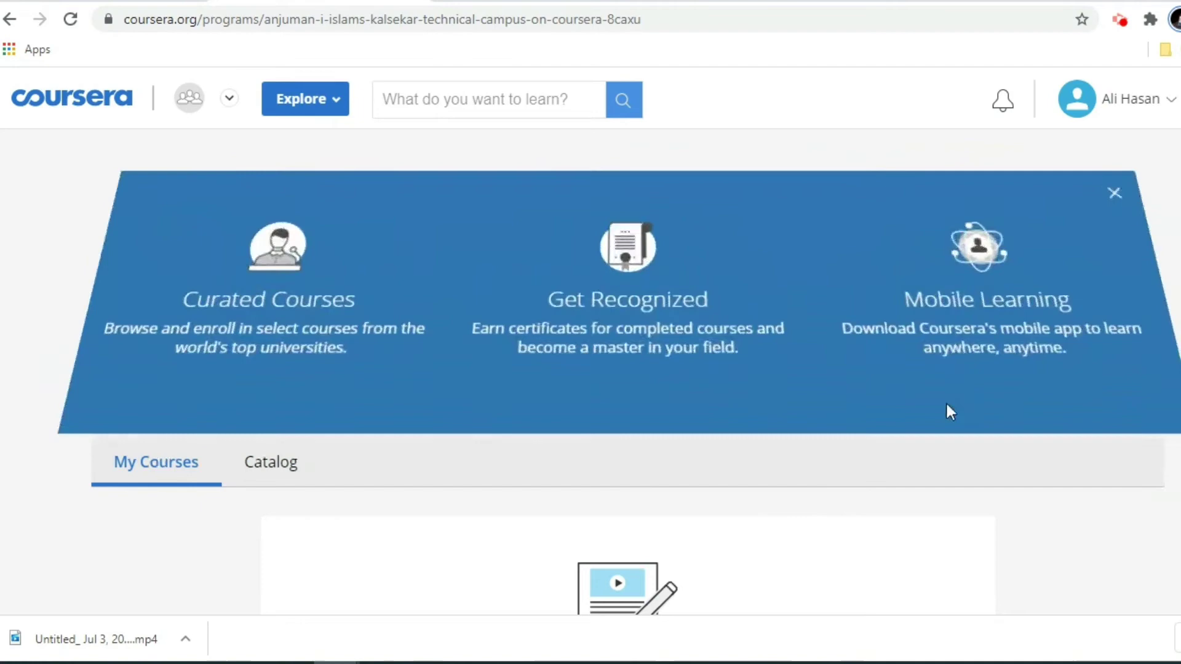
pyautogui.click(1139, 103)
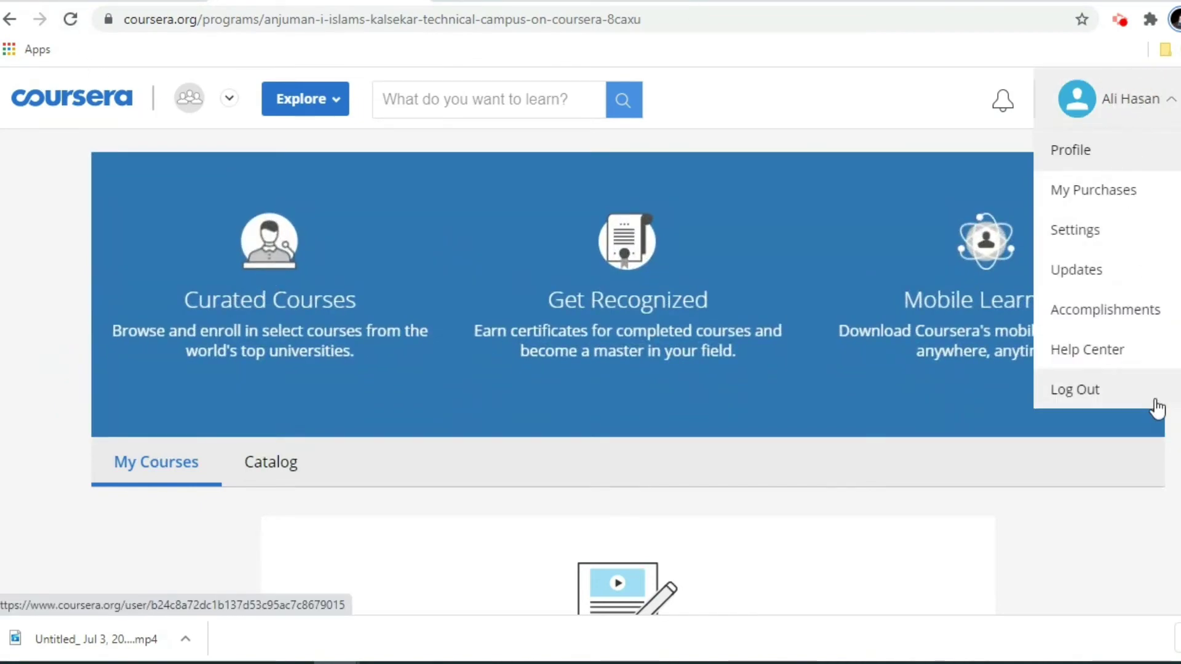
pyautogui.click(320, 105)
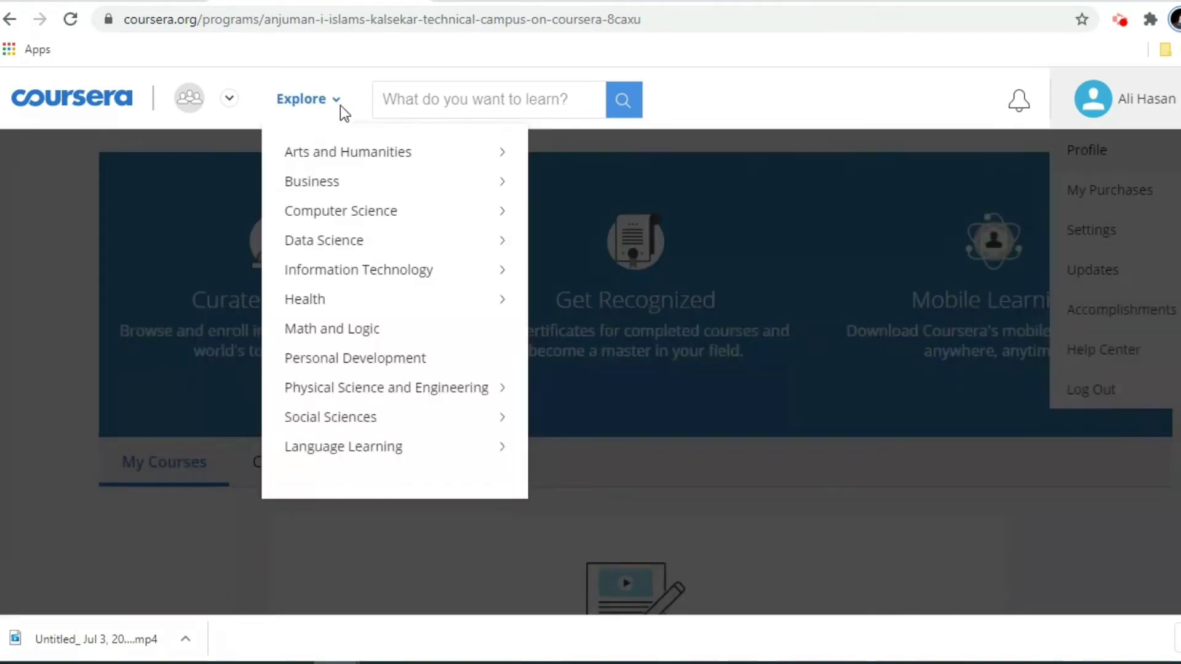
pyautogui.click(340, 105)
pyautogui.click(309, 105)
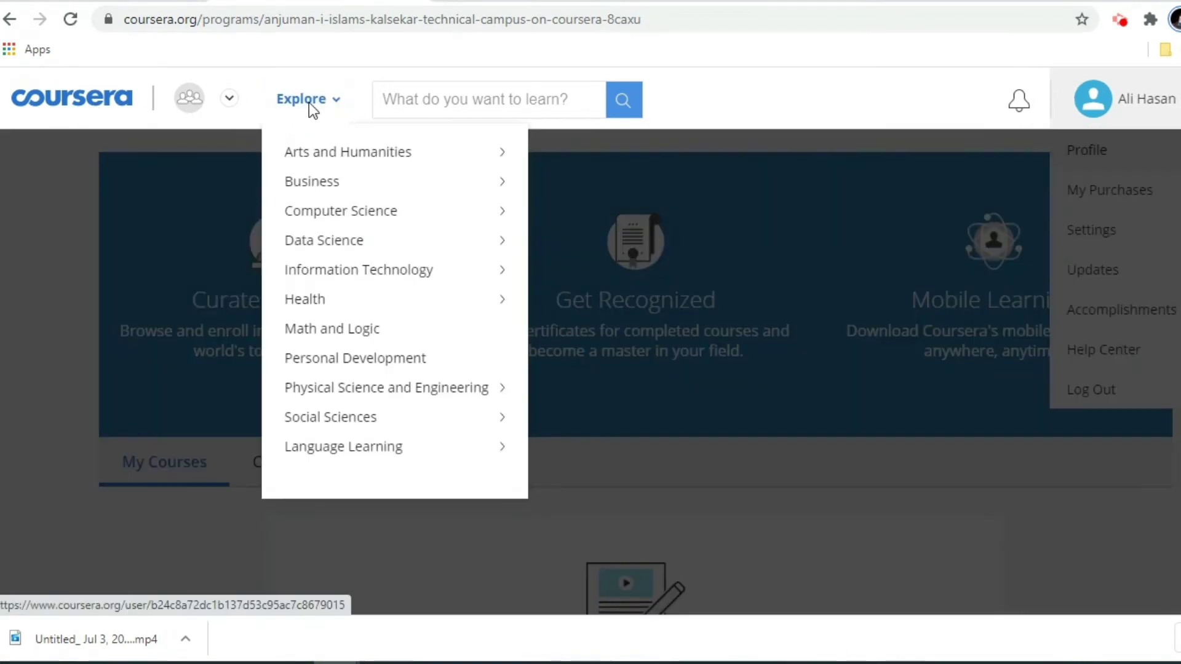
pyautogui.moveTo(357, 399)
pyautogui.click(593, 408)
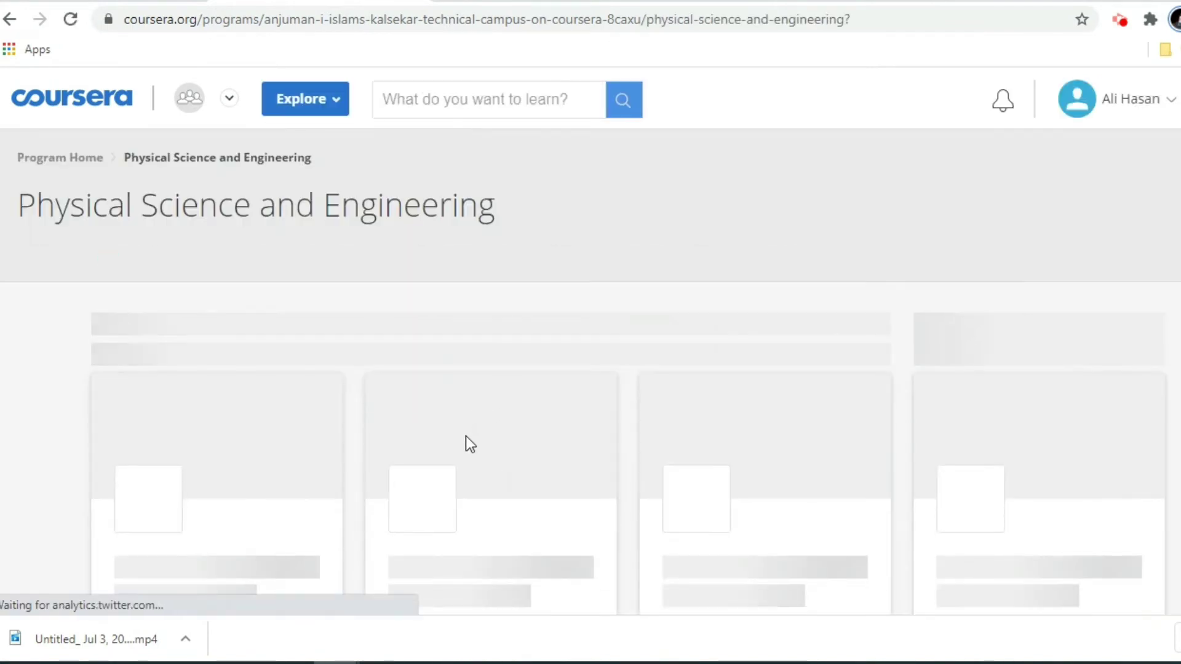
# Open the Building Arduino robots and devices course card and skim its About this Course overview.
pyautogui.scroll(-5, 448, 460)
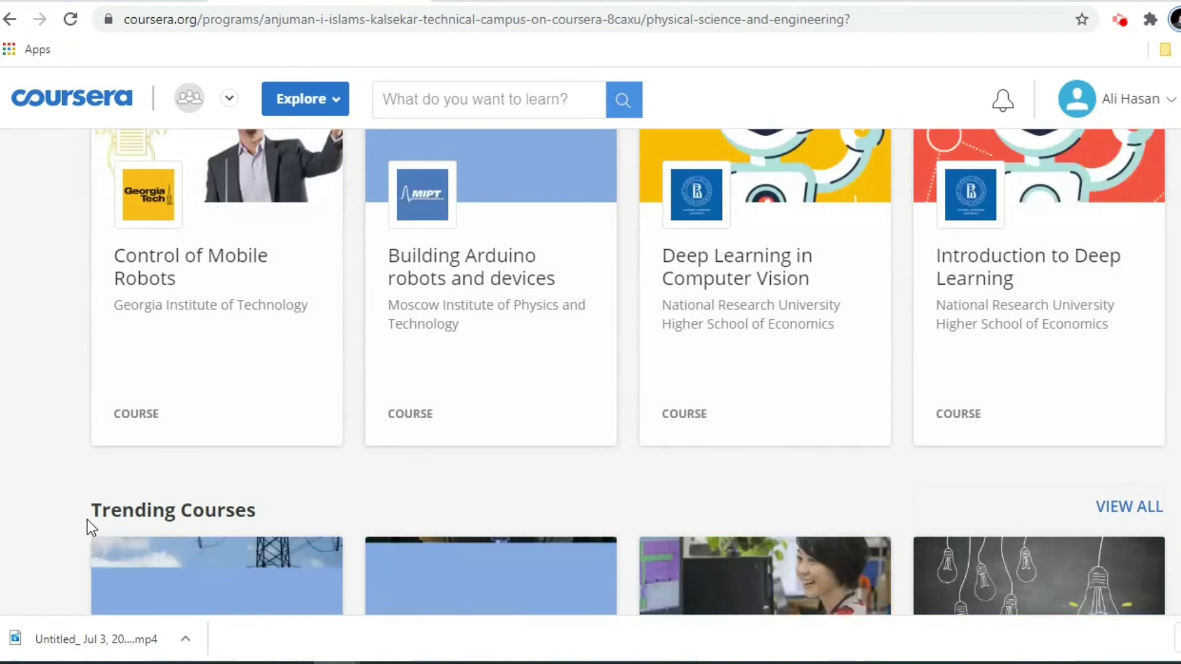
pyautogui.click(614, 300)
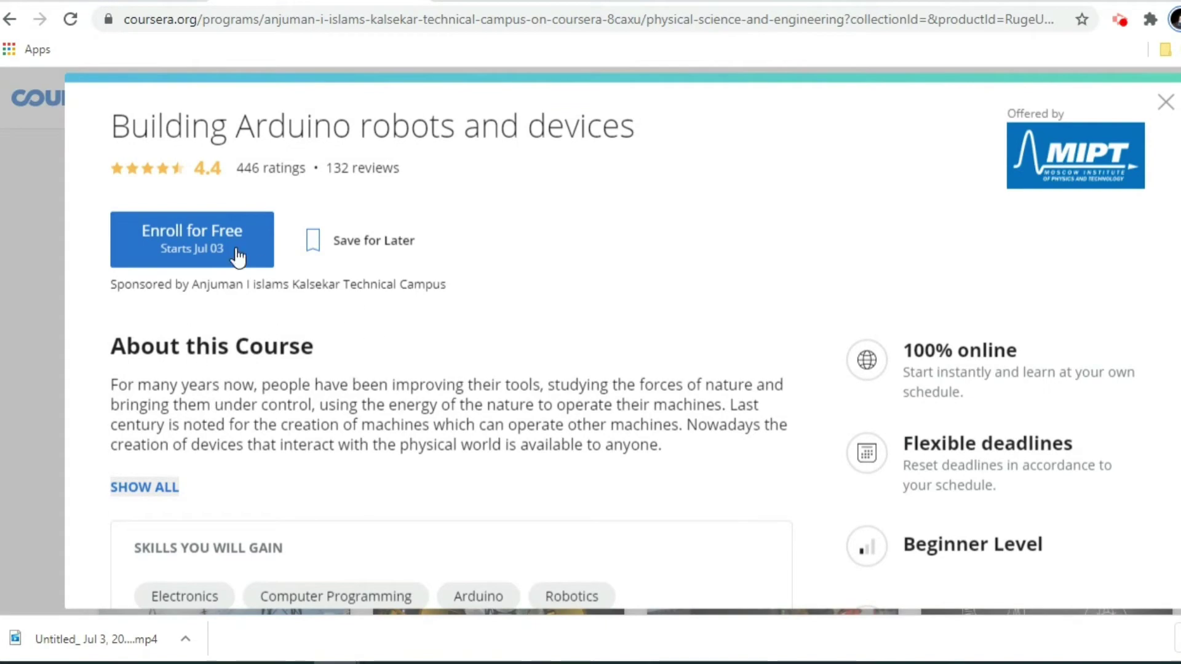
pyautogui.scroll(-3, 323, 402)
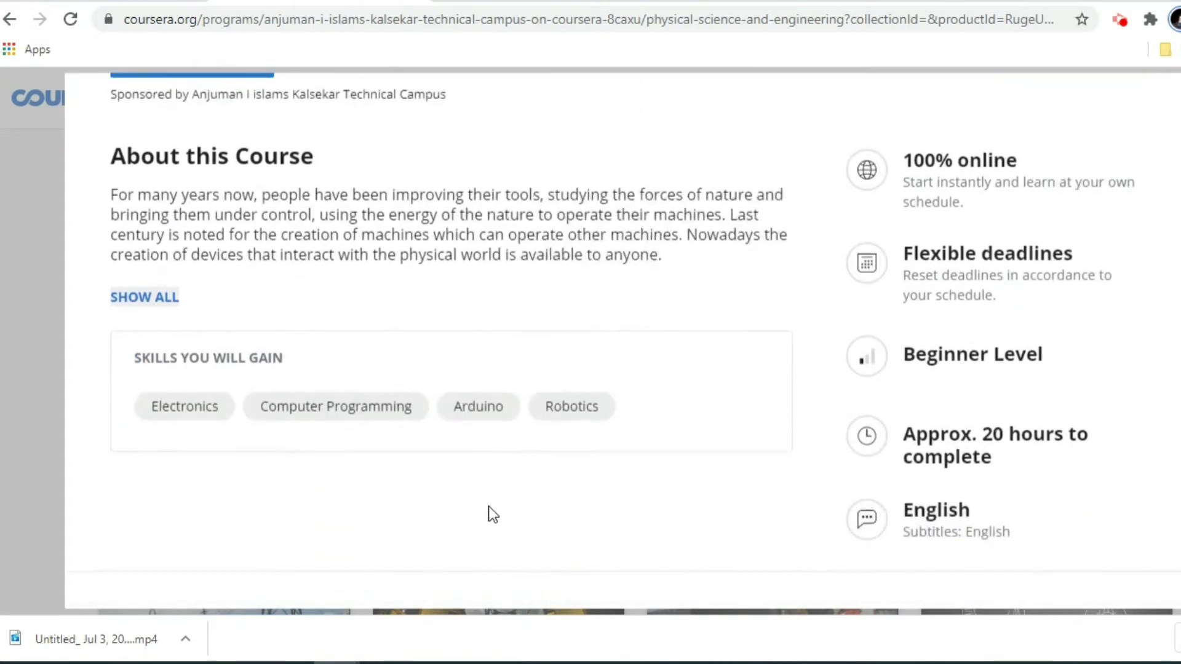
pyautogui.scroll(3, 456, 489)
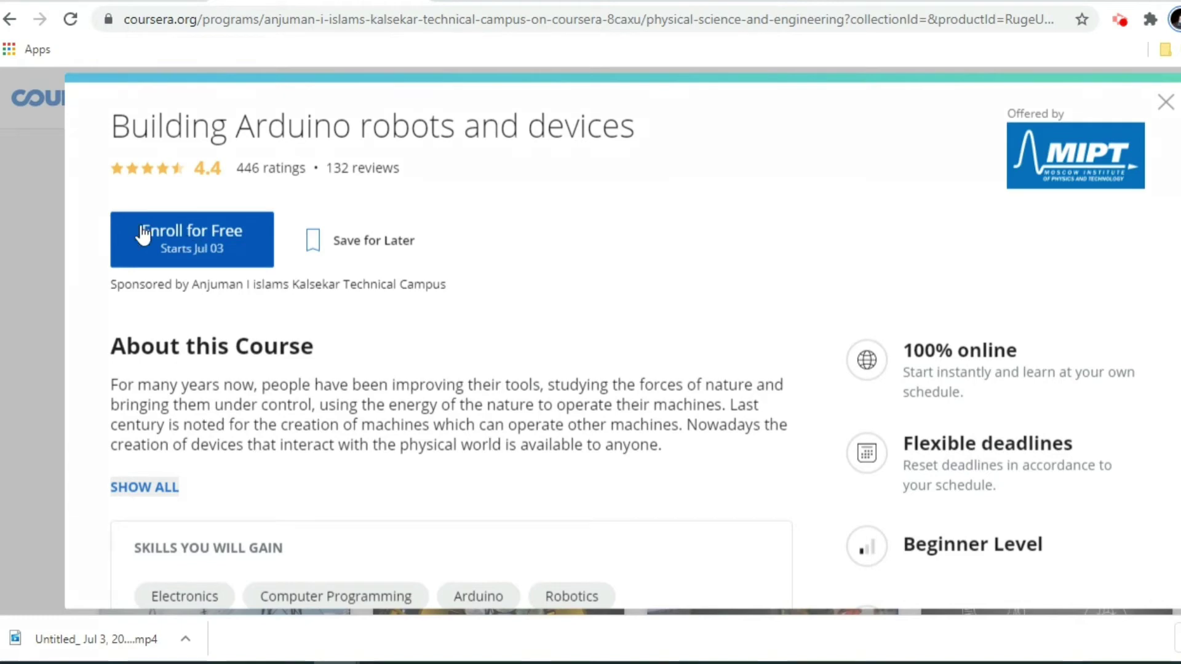
# Enroll for free in Building Arduino robots and devices and view its course home with Week 1.
pyautogui.click(191, 243)
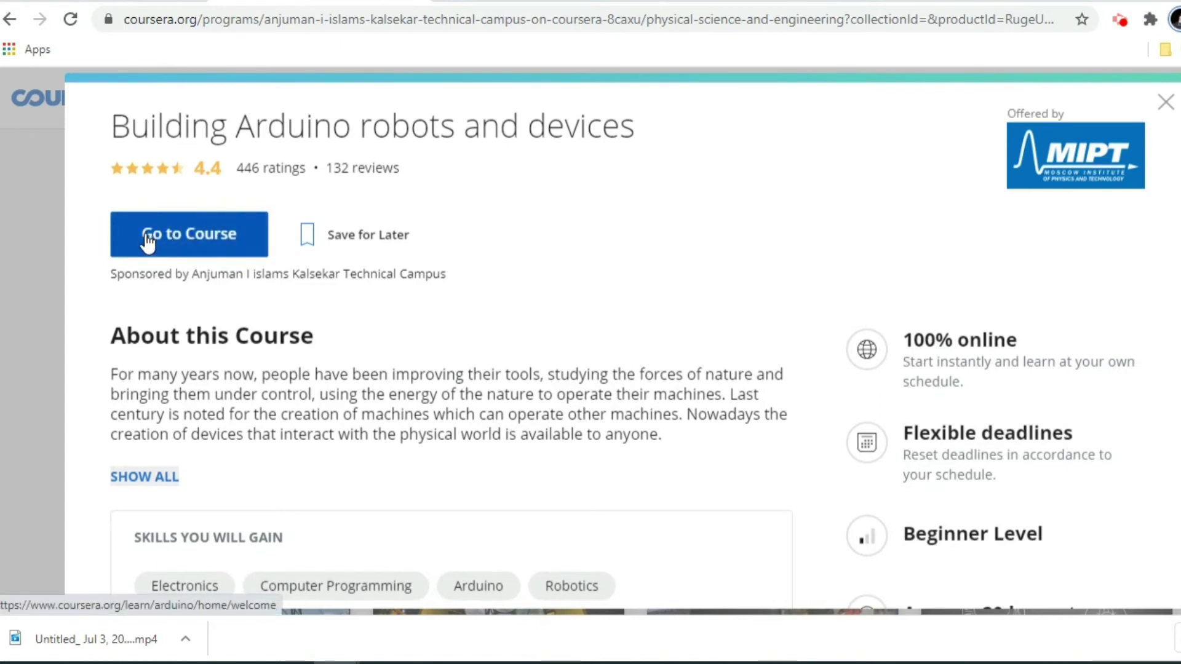
pyautogui.click(175, 240)
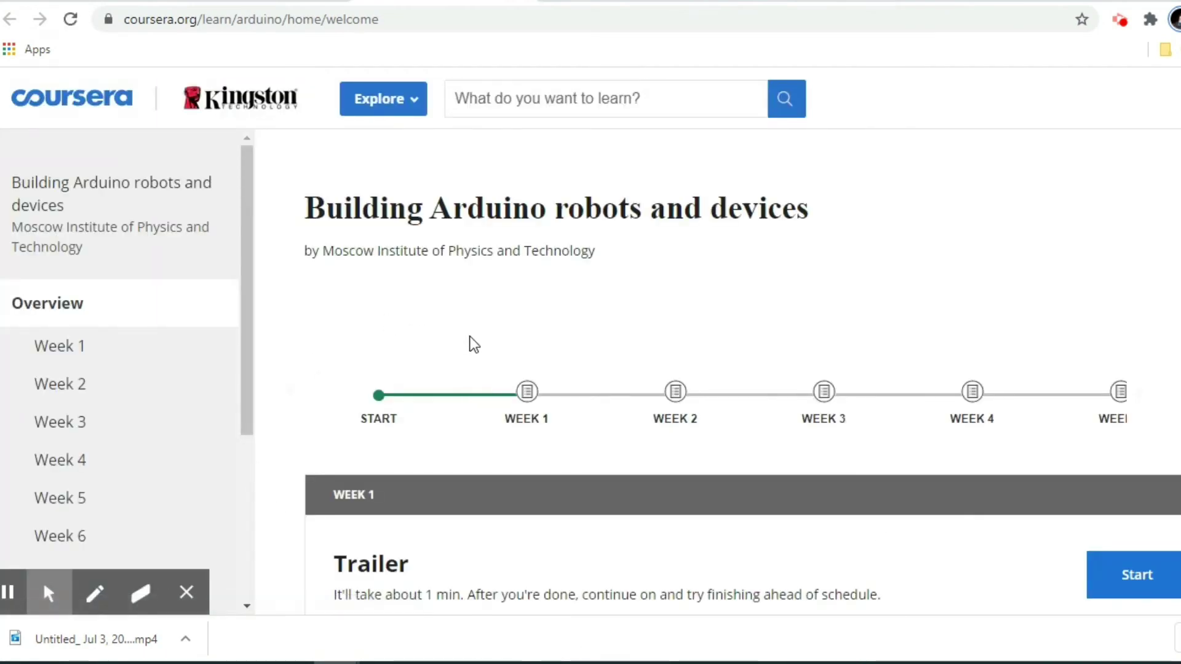
pyautogui.scroll(-3, 393, 408)
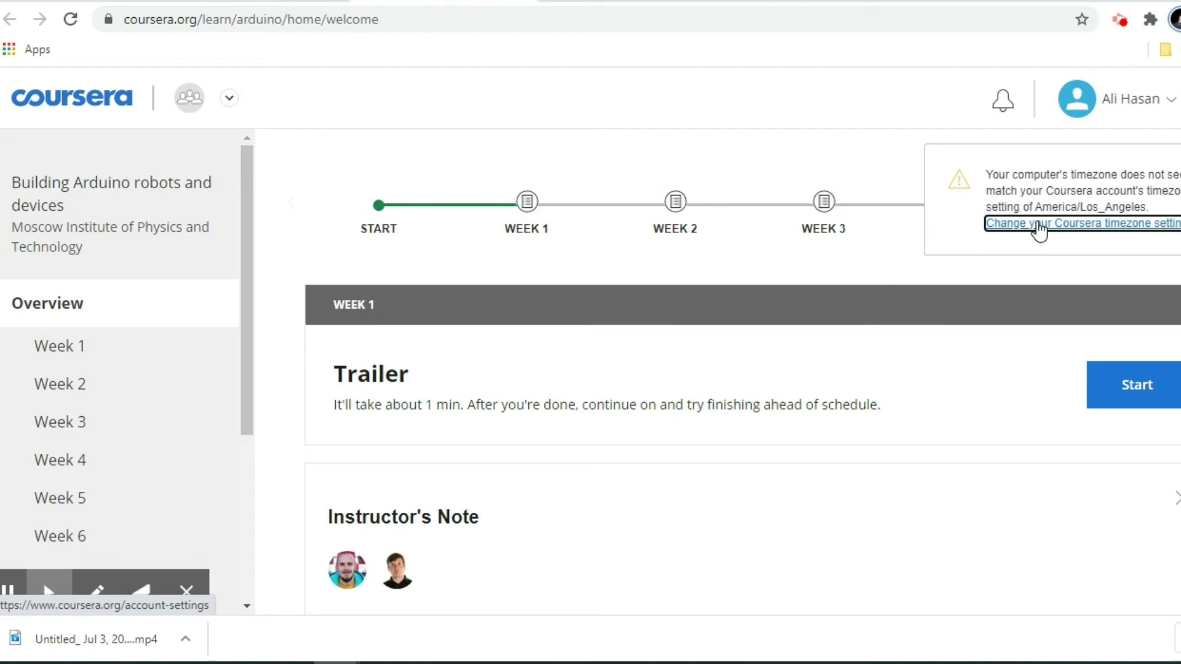
# Change the account timezone from Los Angeles to Kolkata and save it.
pyautogui.click(1090, 226)
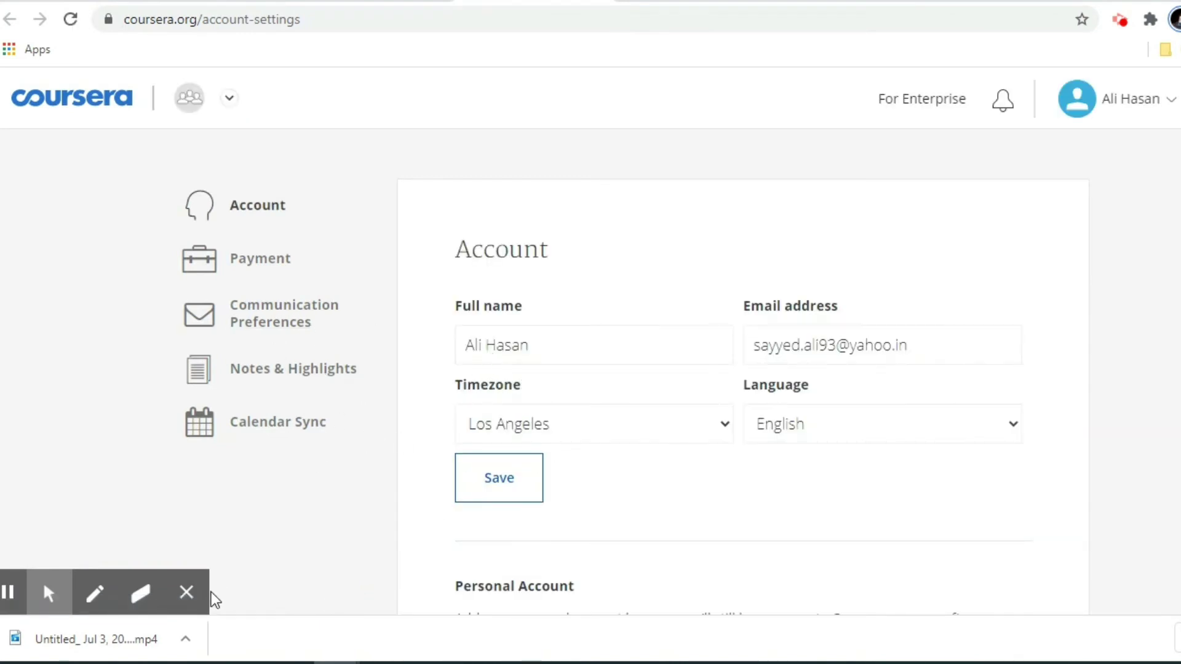
pyautogui.click(188, 595)
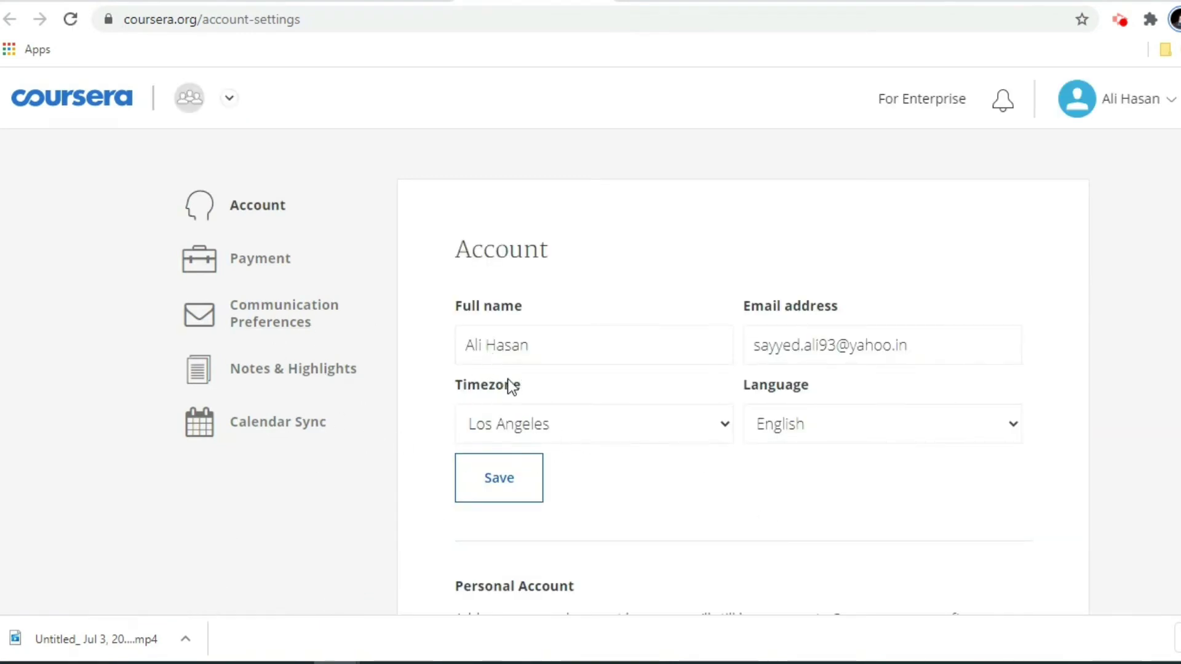
pyautogui.click(557, 433)
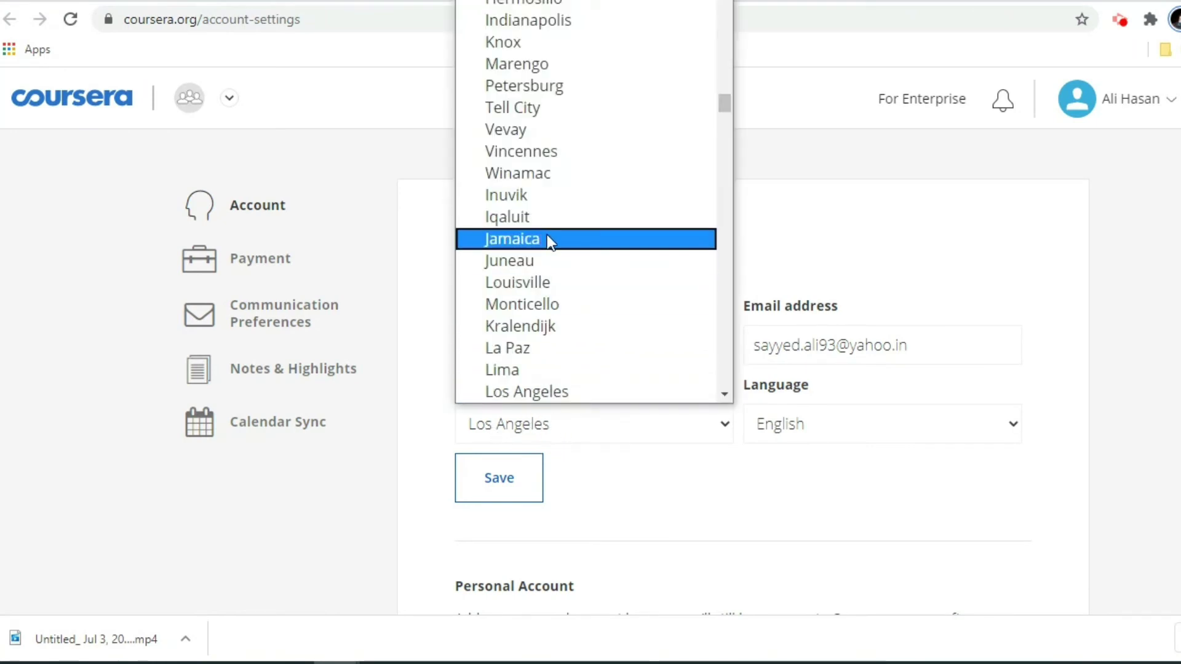
pyautogui.scroll(-15, 510, 179)
pyautogui.scroll(-8, 532, 286)
pyautogui.scroll(-3, 537, 246)
pyautogui.scroll(-20, 538, 249)
pyautogui.scroll(-20, 550, 305)
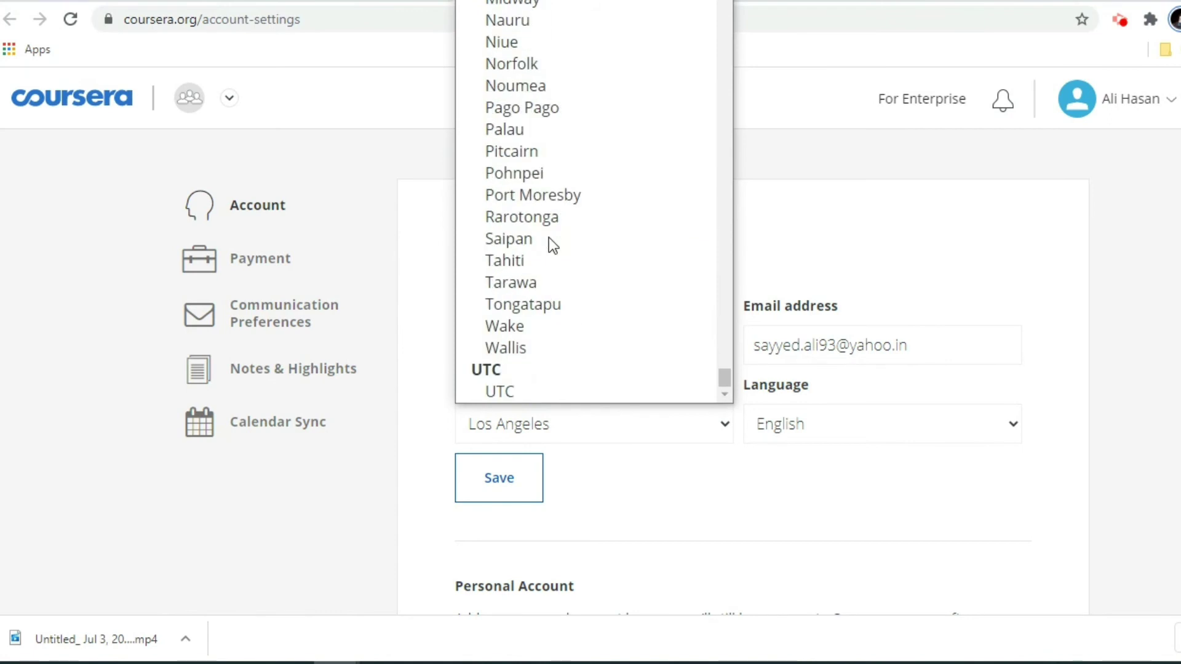
pyautogui.scroll(20, 559, 274)
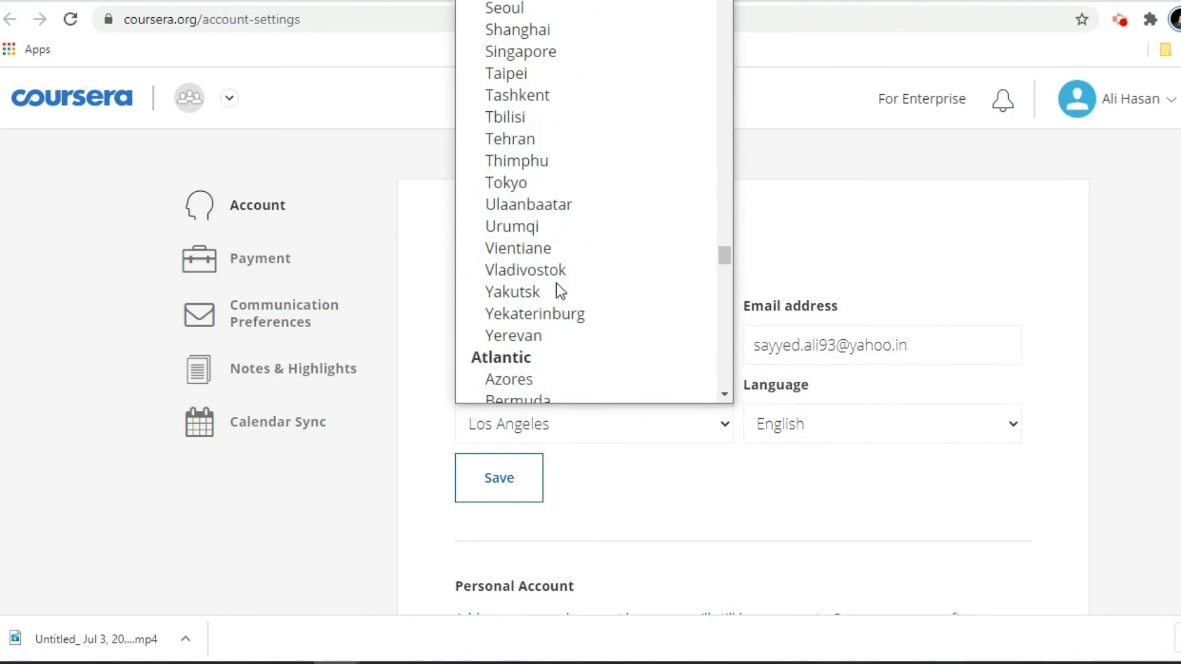
pyautogui.scroll(15, 559, 302)
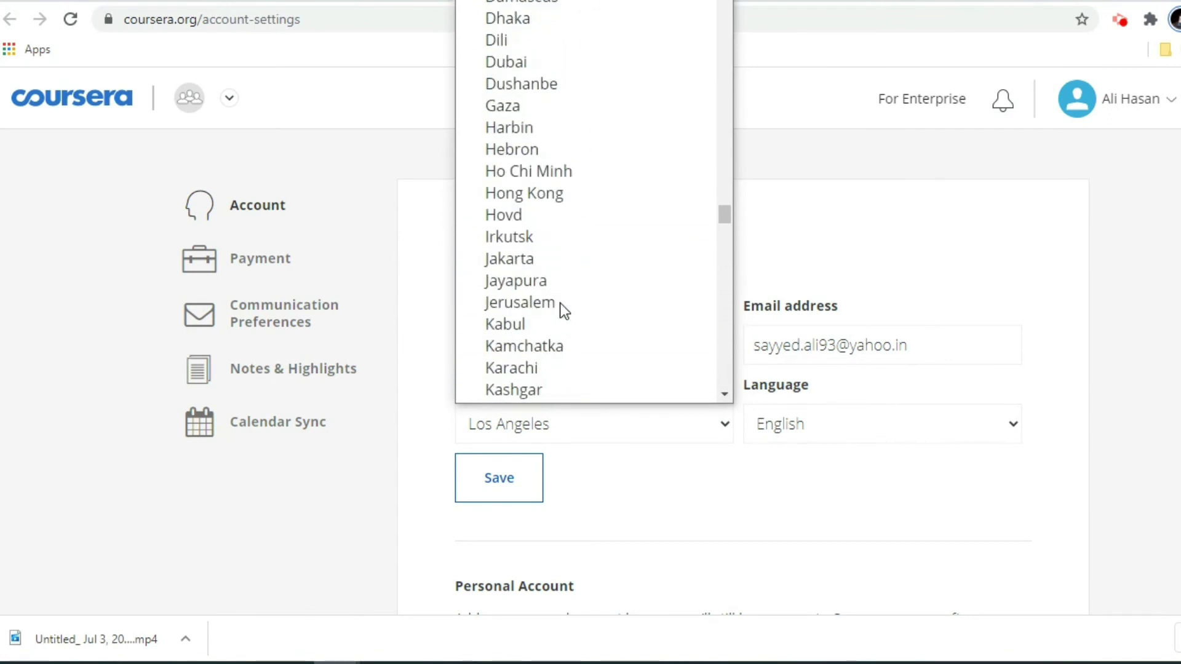
pyautogui.scroll(-3, 560, 303)
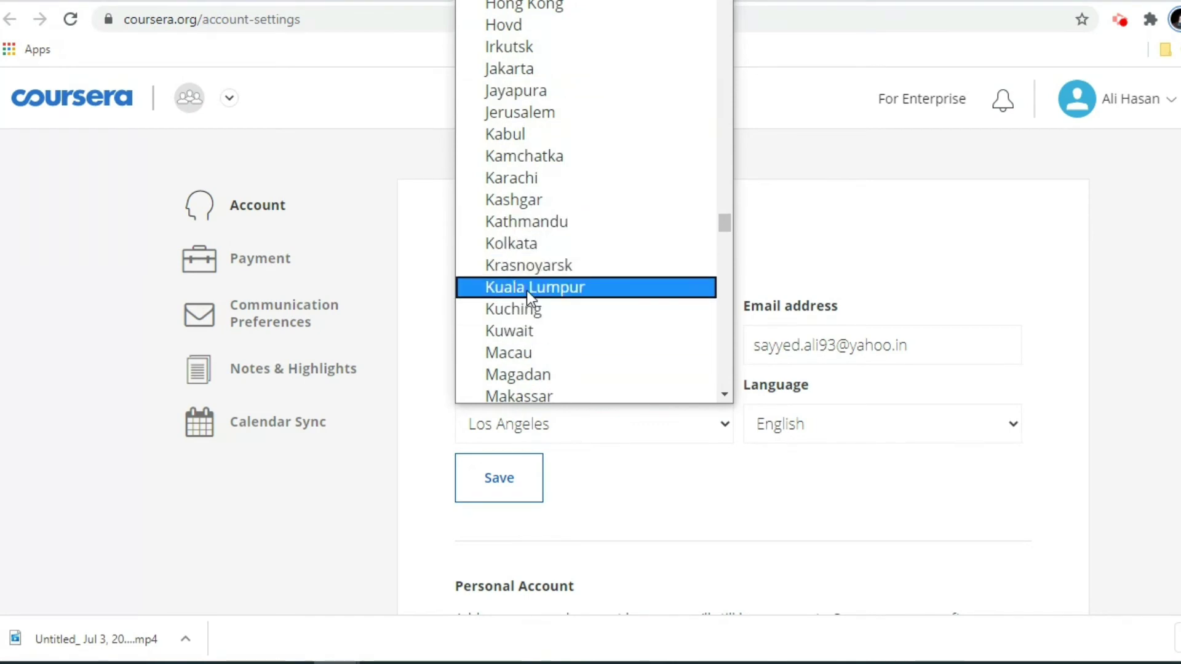
pyautogui.click(533, 244)
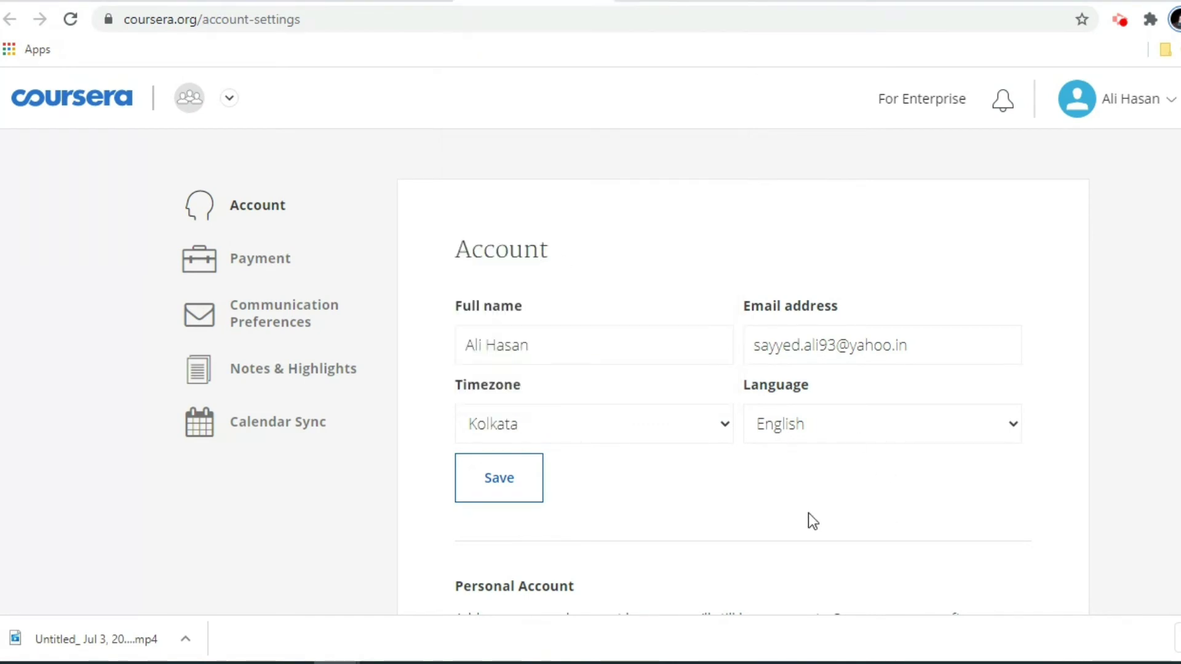
pyautogui.click(516, 495)
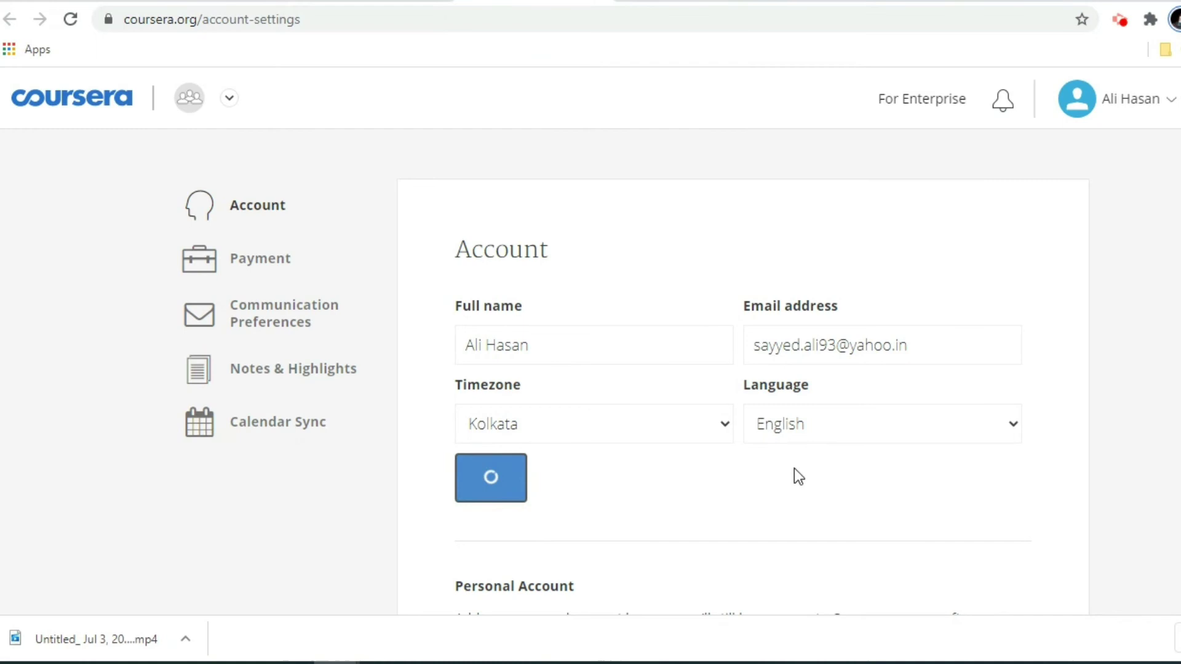
# Open the Verify Your Name form from the Name Verification section of account settings.
pyautogui.scroll(-6, 545, 482)
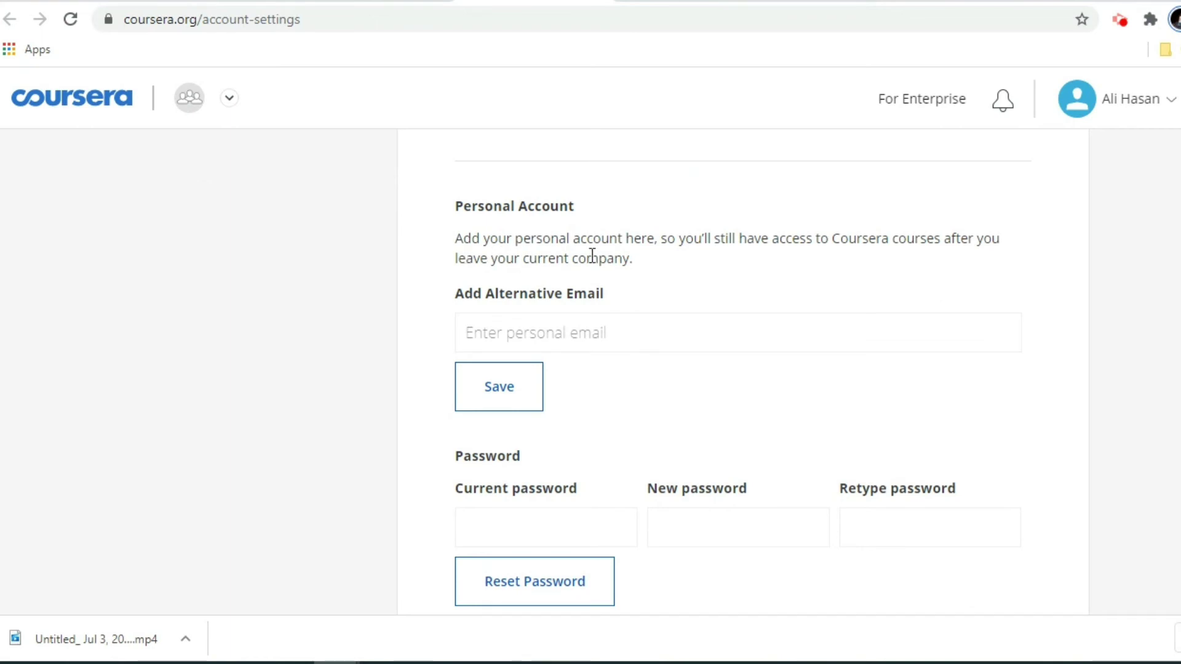
pyautogui.scroll(-8, 434, 443)
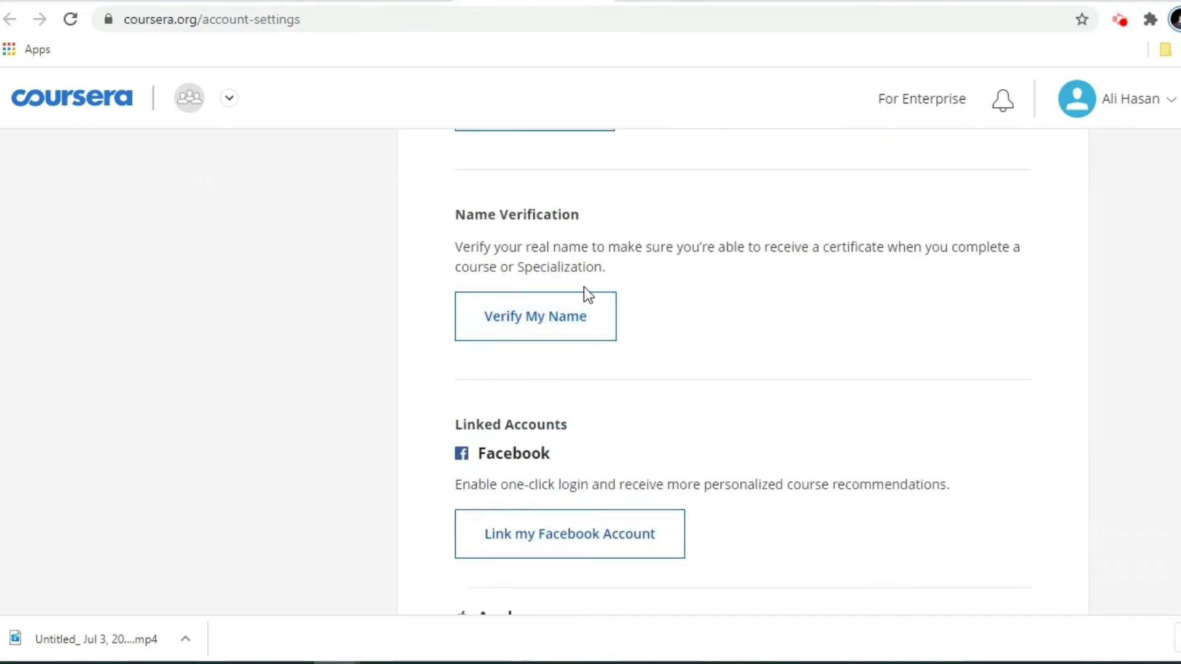
pyautogui.scroll(6, 799, 456)
pyautogui.scroll(-6, 794, 463)
pyautogui.click(525, 322)
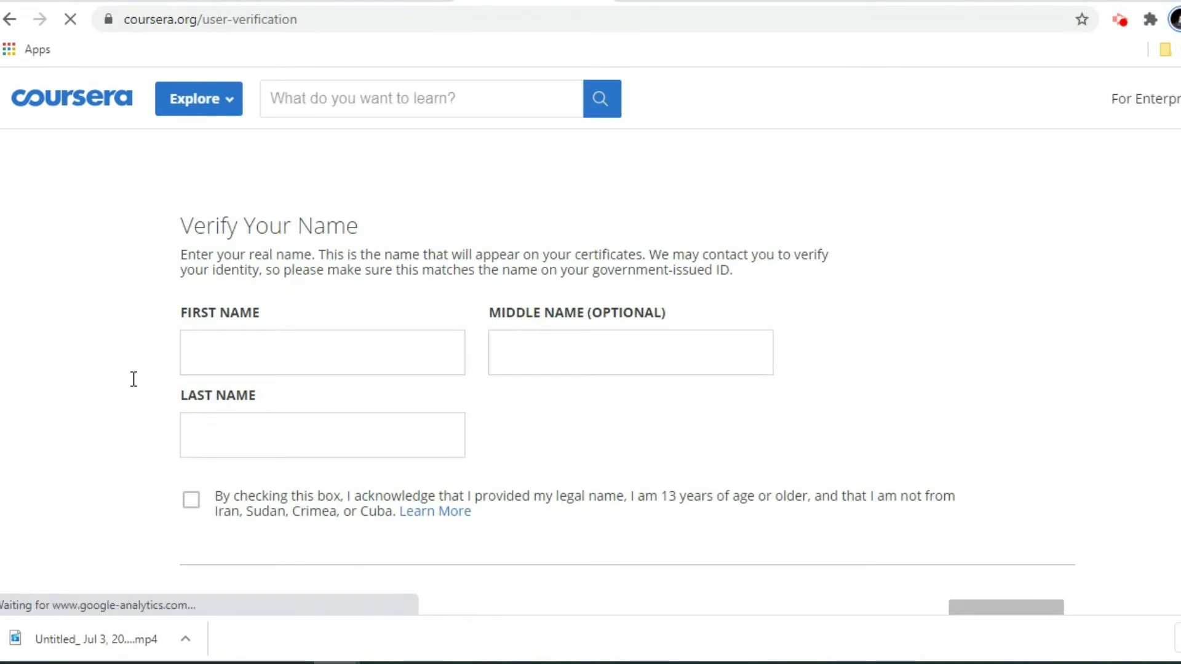
# Look over the empty certificate name fields, then bring up the workspace switcher beside the Coursera logo.
pyautogui.scroll(-2, 132, 377)
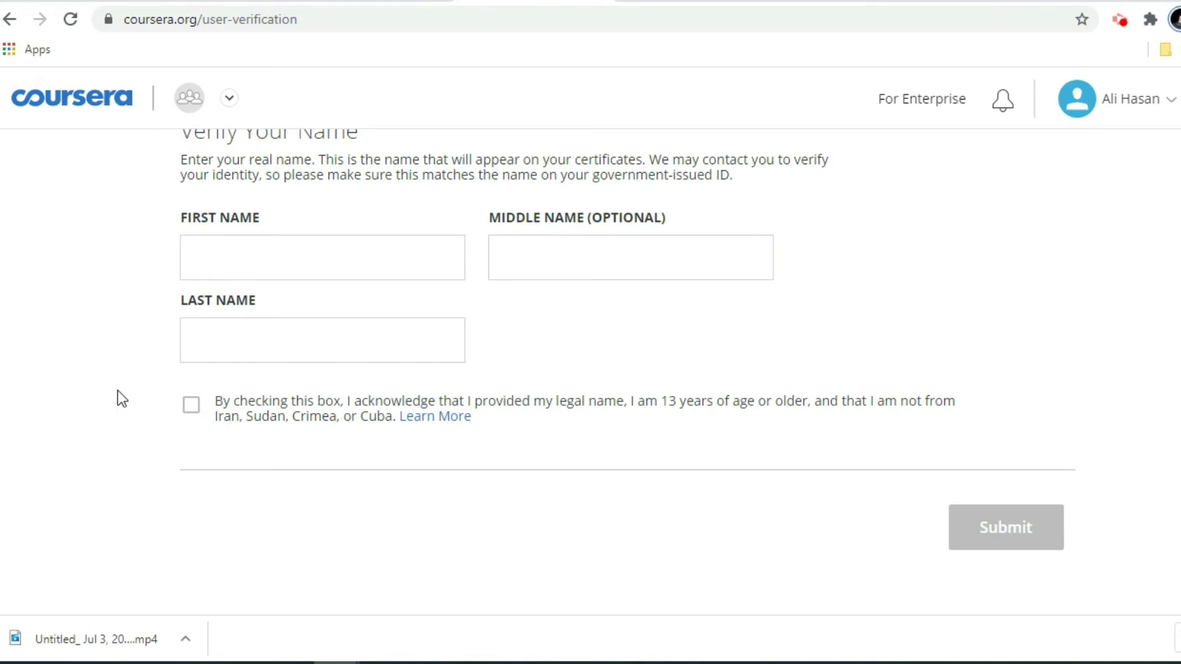
pyautogui.scroll(2, 628, 429)
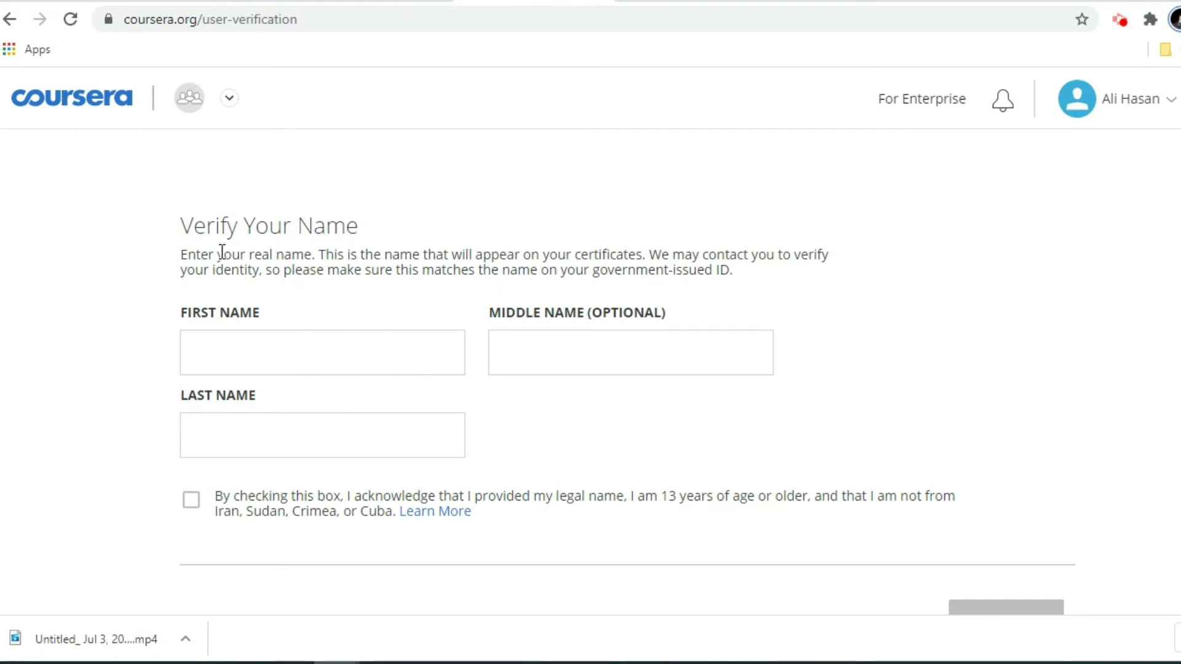
pyautogui.scroll(-2, 437, 388)
pyautogui.scroll(2, 739, 443)
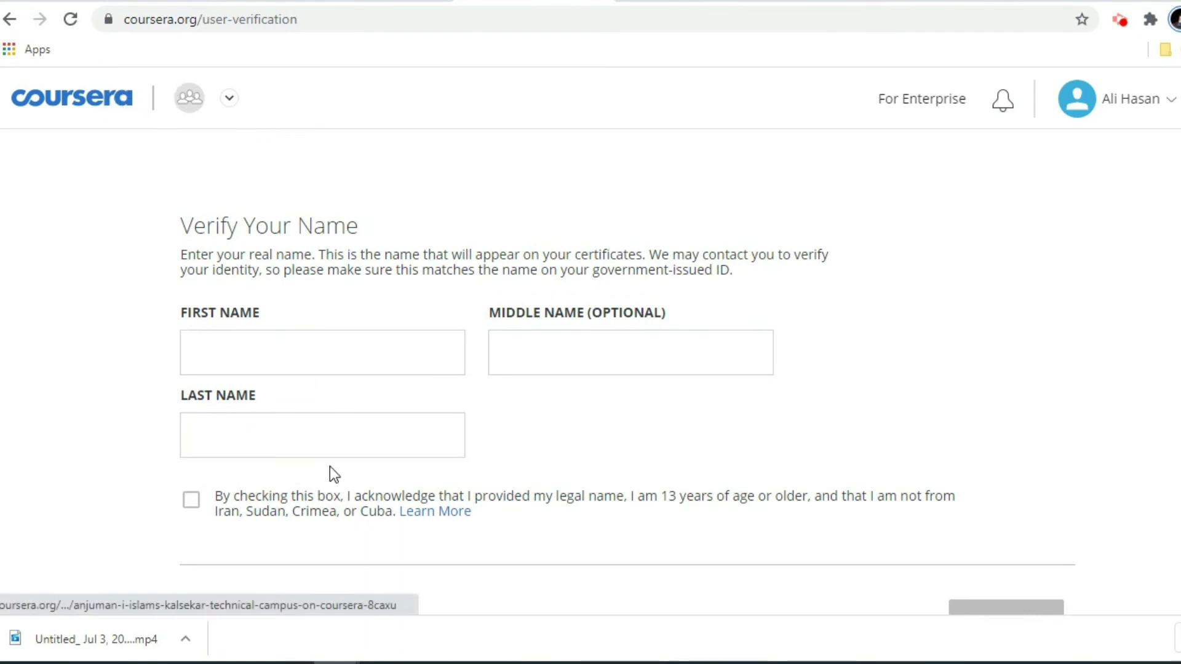
pyautogui.click(231, 100)
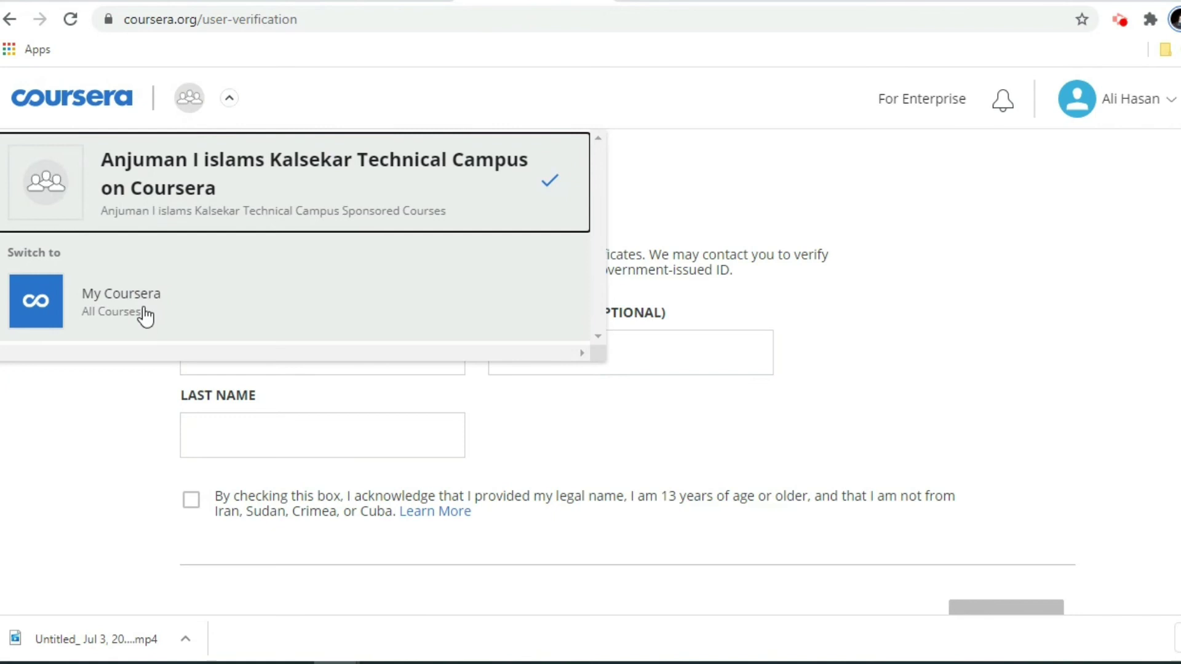
# Switch to the personal My Coursera workspace and skip the background profile questions.
pyautogui.click(146, 317)
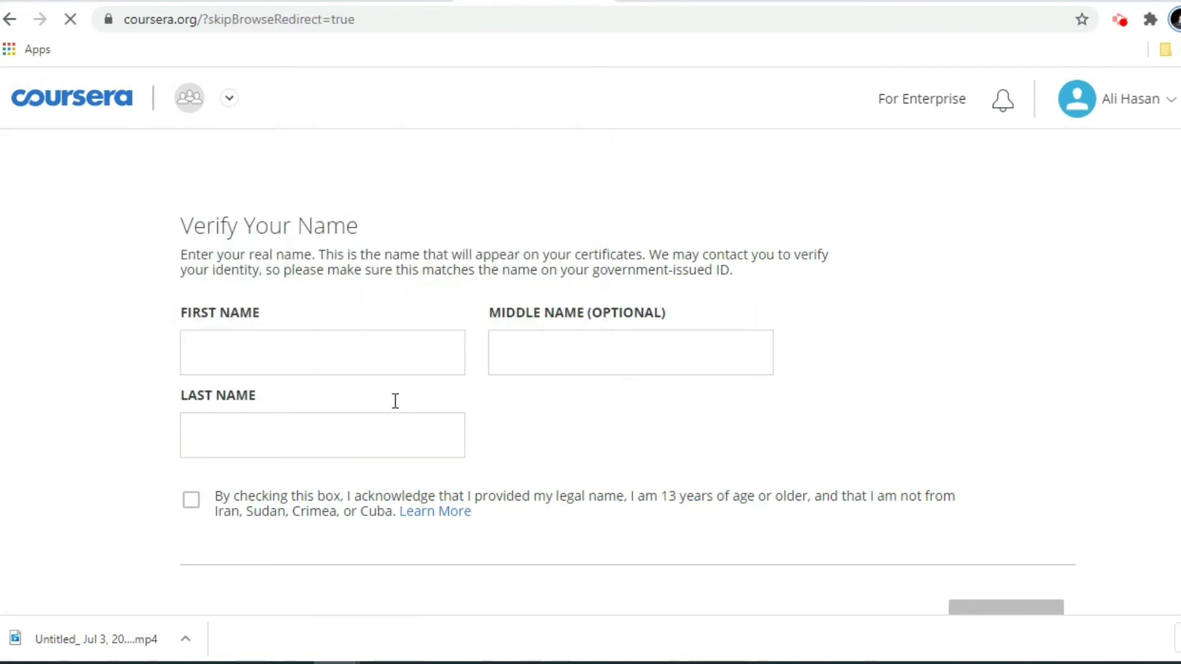
pyautogui.scroll(-1, 282, 396)
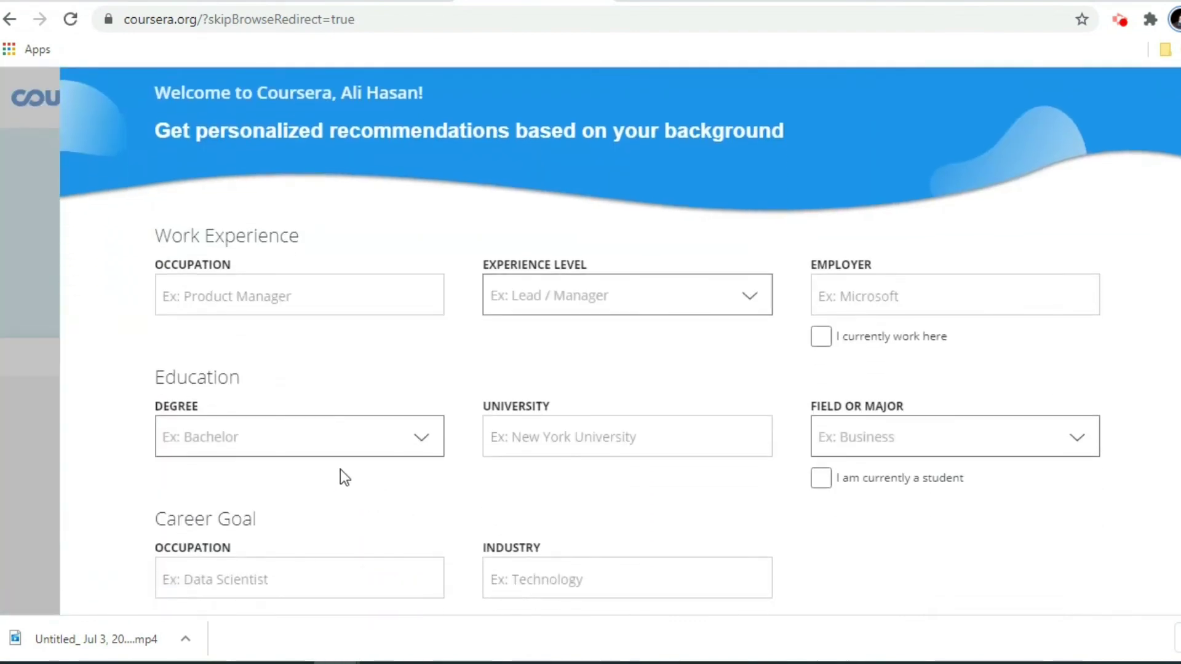
pyautogui.scroll(-2, 842, 487)
pyautogui.click(944, 554)
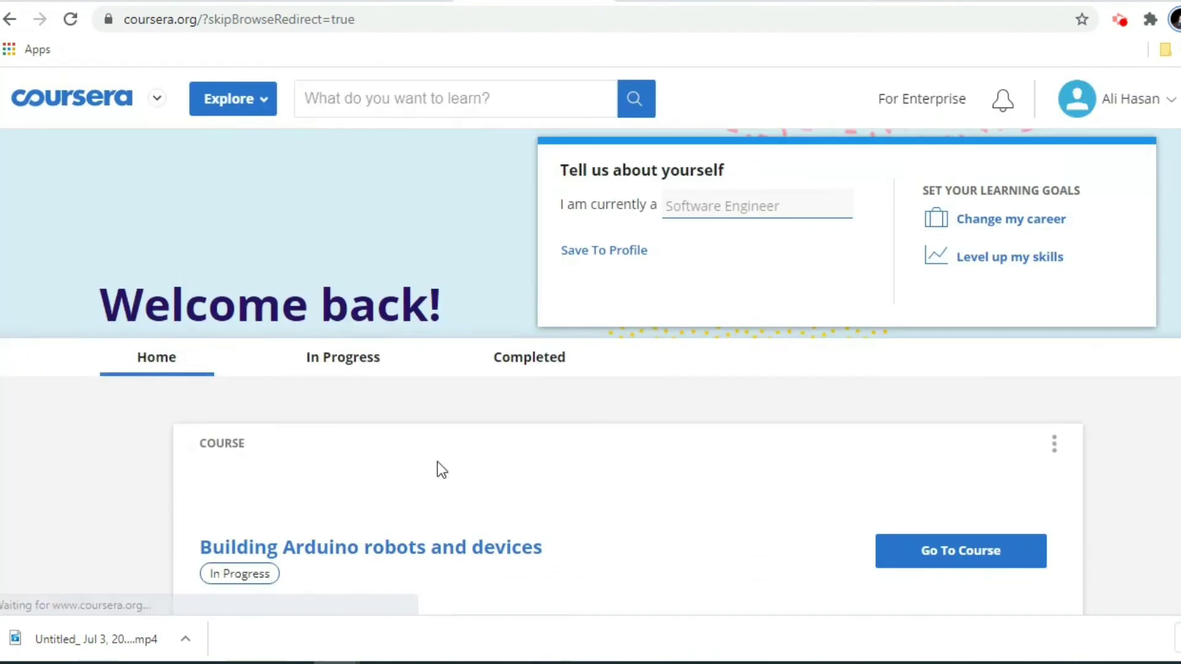
pyautogui.scroll(-3, 386, 486)
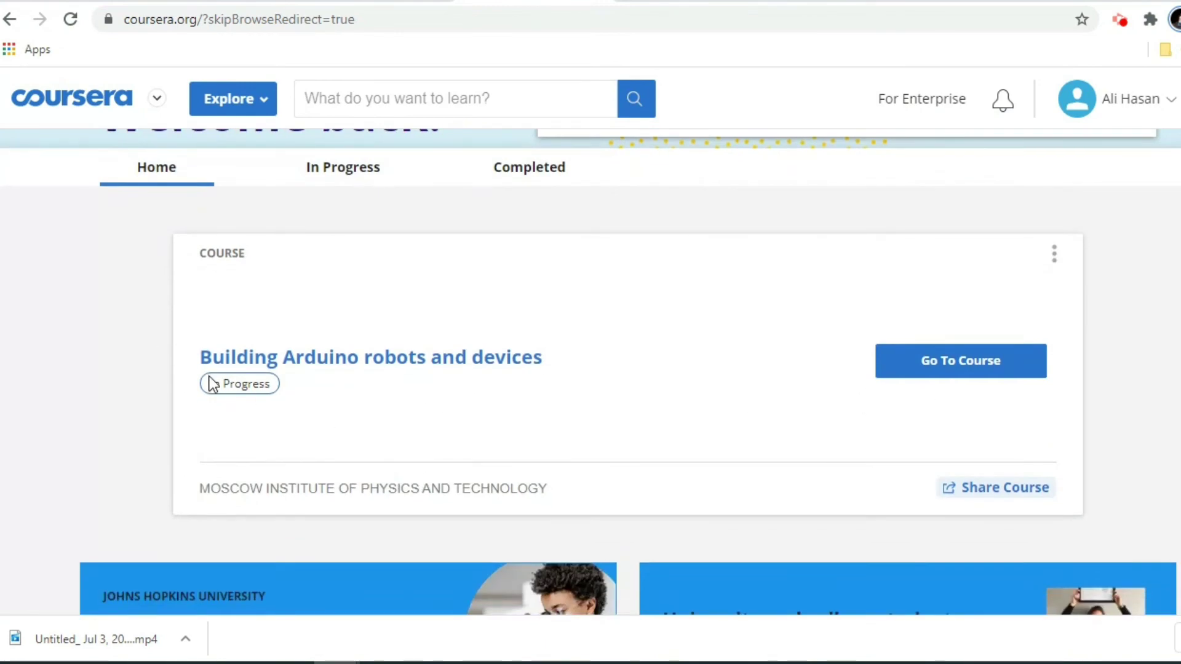
pyautogui.scroll(2, 351, 407)
pyautogui.scroll(-2, 514, 461)
pyautogui.scroll(3, 459, 448)
pyautogui.scroll(-5, 793, 495)
# Open the Building Arduino robots and devices course and review its weekly quiz due dates in IST.
pyautogui.click(940, 266)
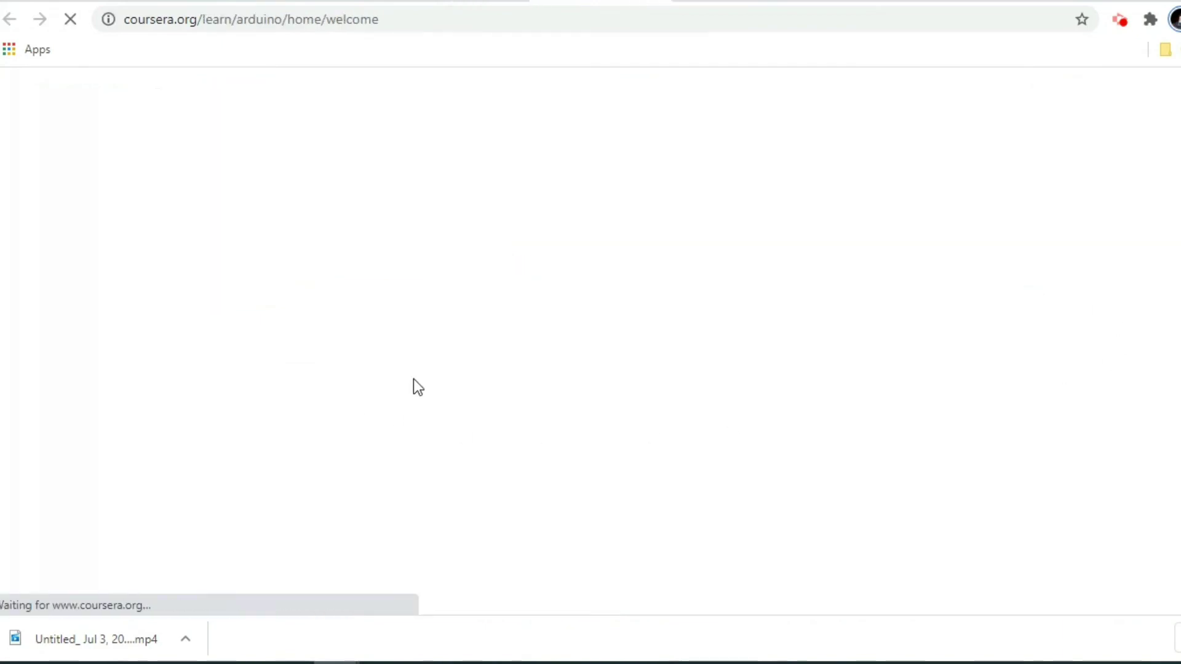
pyautogui.scroll(-3, 541, 440)
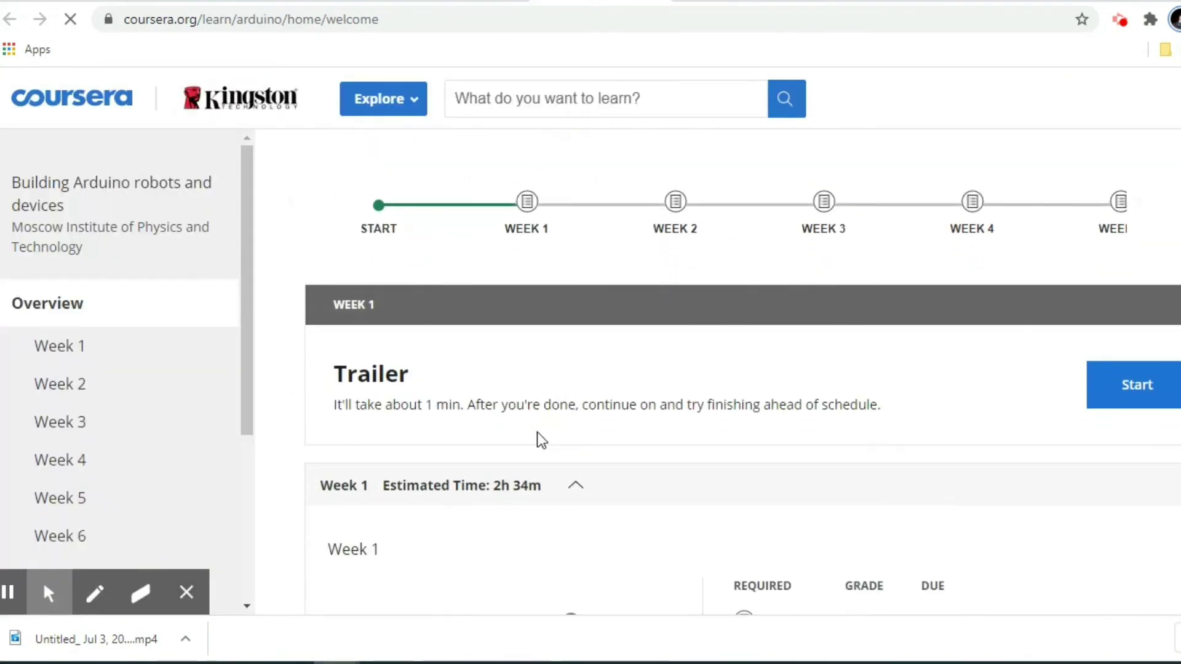
pyautogui.scroll(-3, 642, 496)
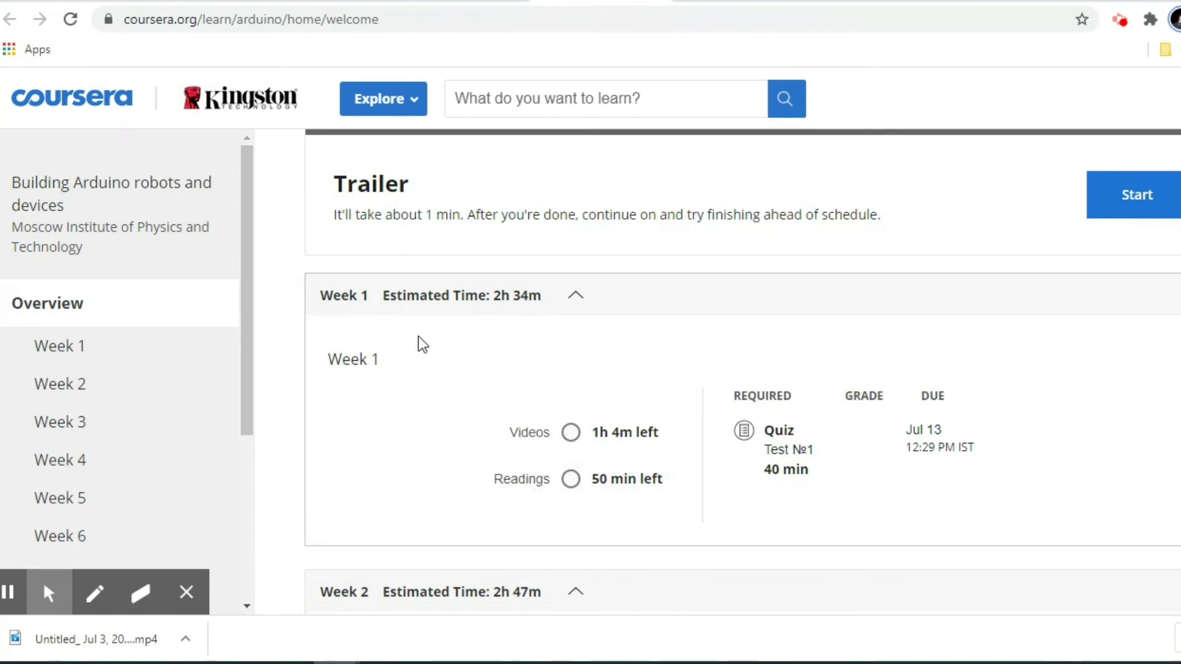
pyautogui.scroll(-5, 431, 483)
pyautogui.scroll(-5, 430, 483)
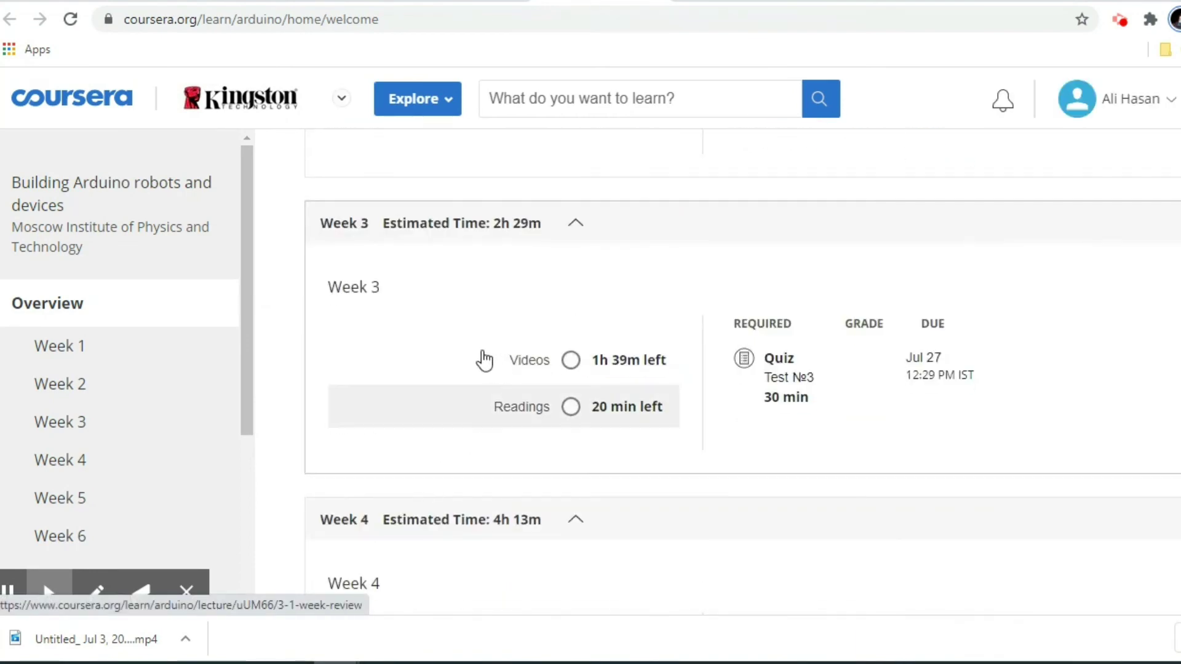
pyautogui.scroll(-4, 430, 376)
pyautogui.scroll(-4, 66, 369)
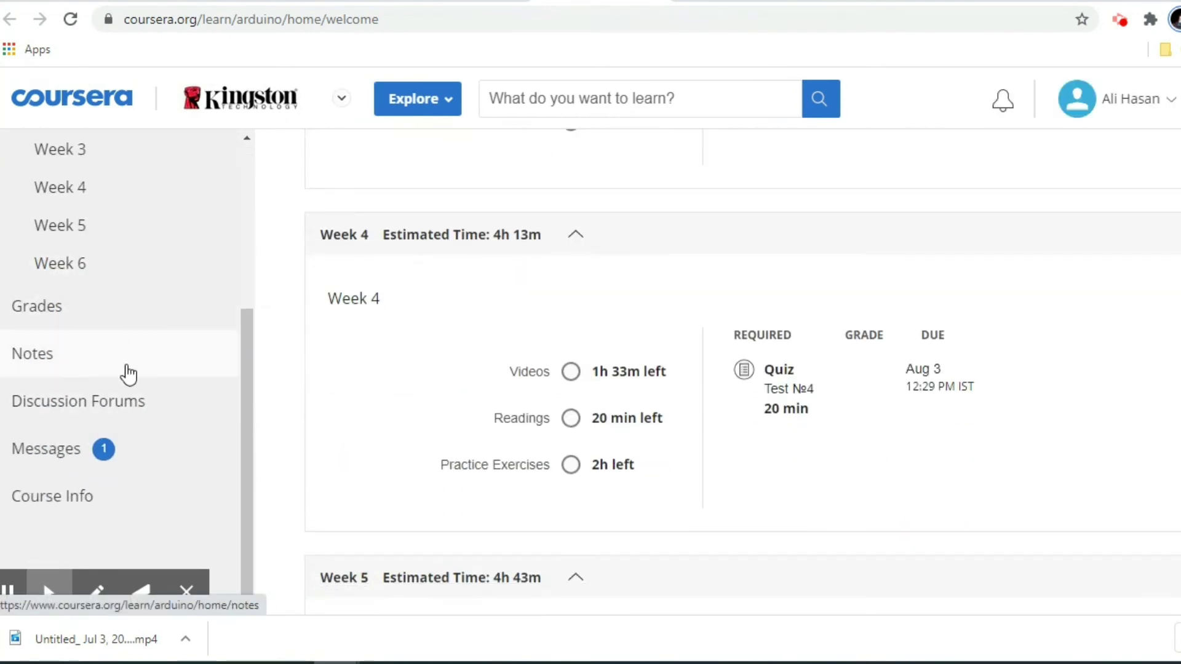
pyautogui.scroll(5, 127, 374)
pyautogui.scroll(10, 612, 496)
pyautogui.scroll(5, 612, 472)
pyautogui.scroll(-3, 633, 492)
pyautogui.scroll(-3, 637, 506)
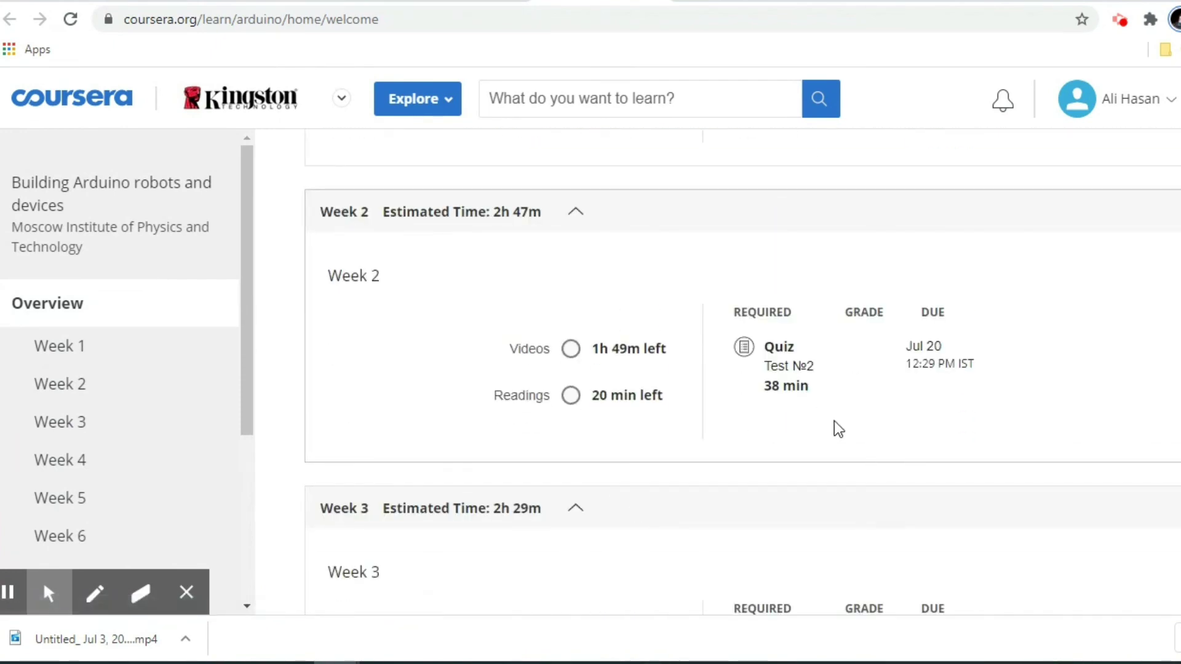
pyautogui.scroll(6, 835, 437)
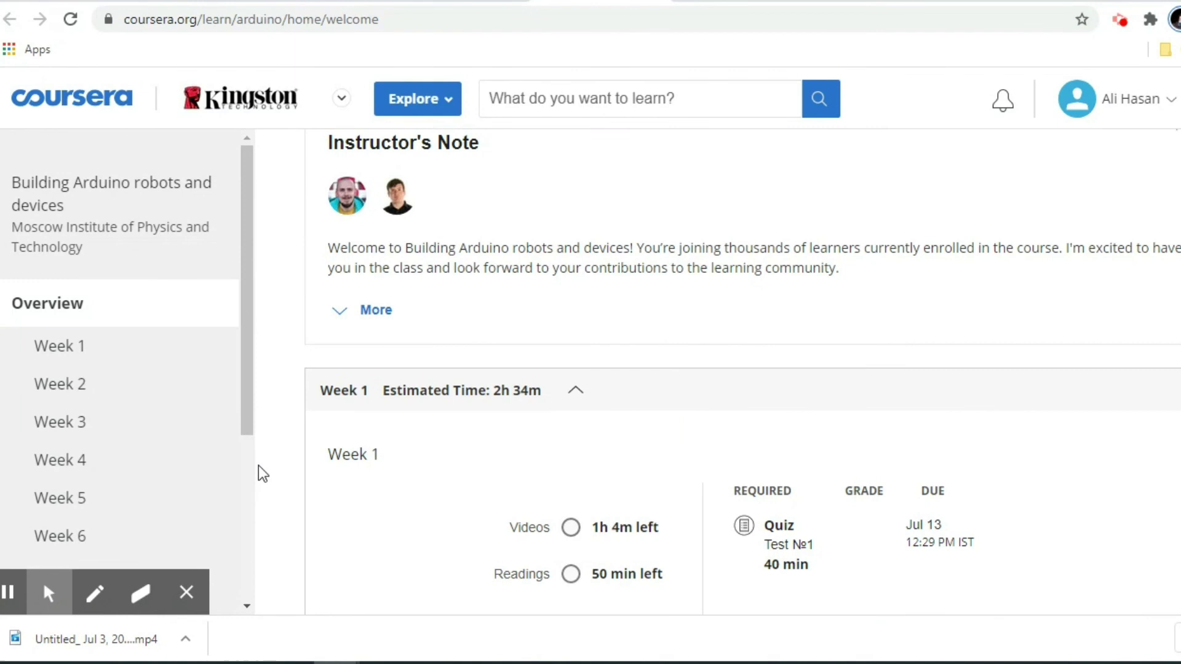
pyautogui.scroll(-1, 708, 513)
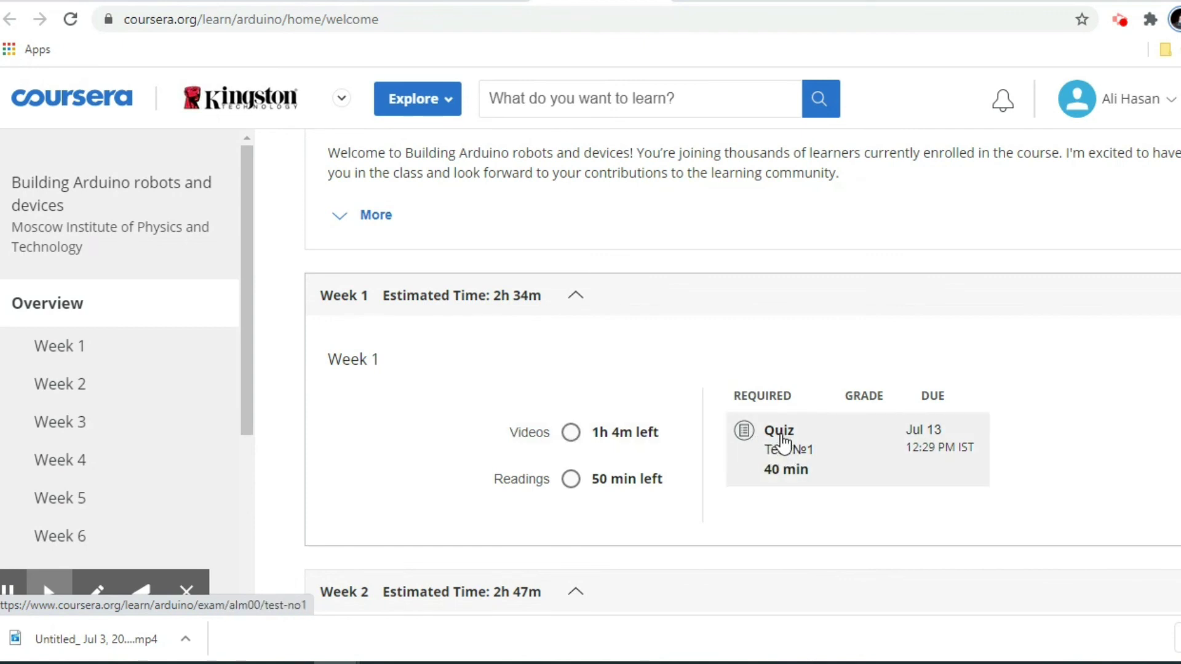
# Open the Week 1 Test №1 quiz, dismissing the honor code notice, sidebar tip and pop-up notification.
pyautogui.click(780, 446)
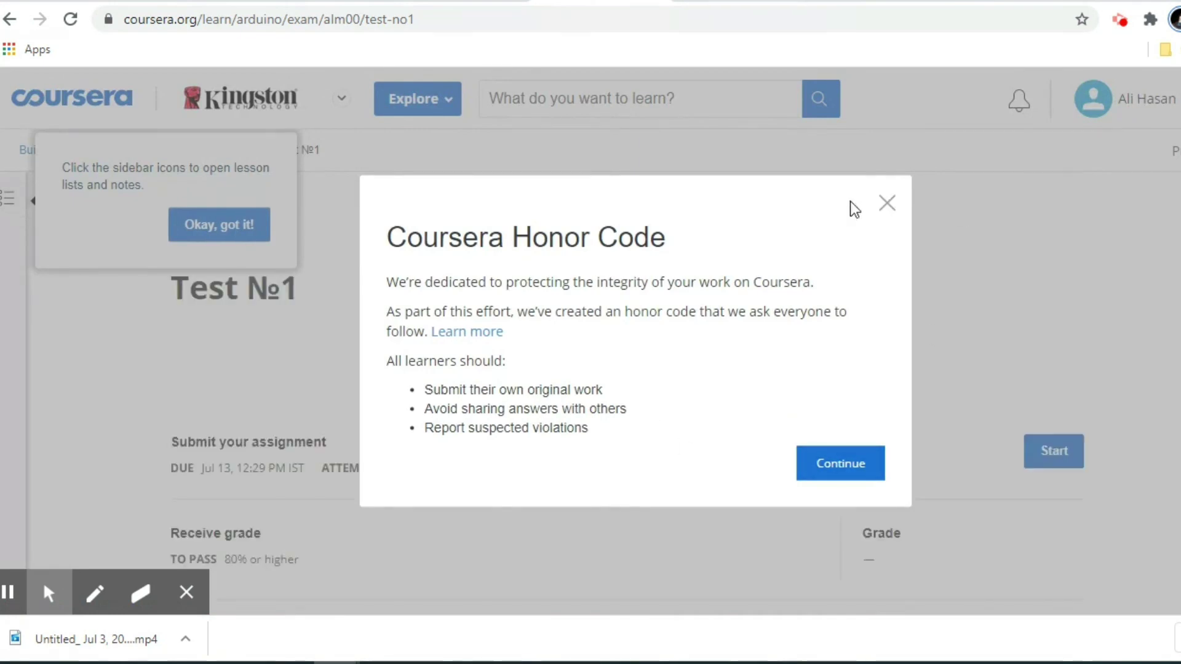
pyautogui.click(888, 212)
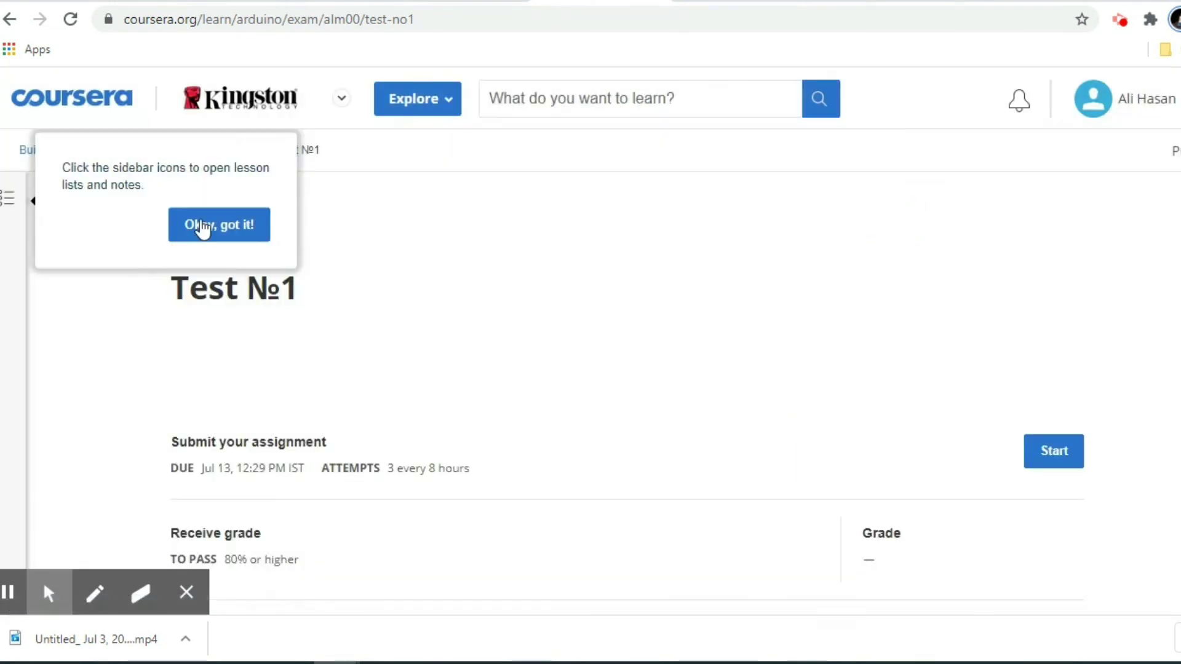
pyautogui.click(243, 225)
pyautogui.scroll(-2, 435, 463)
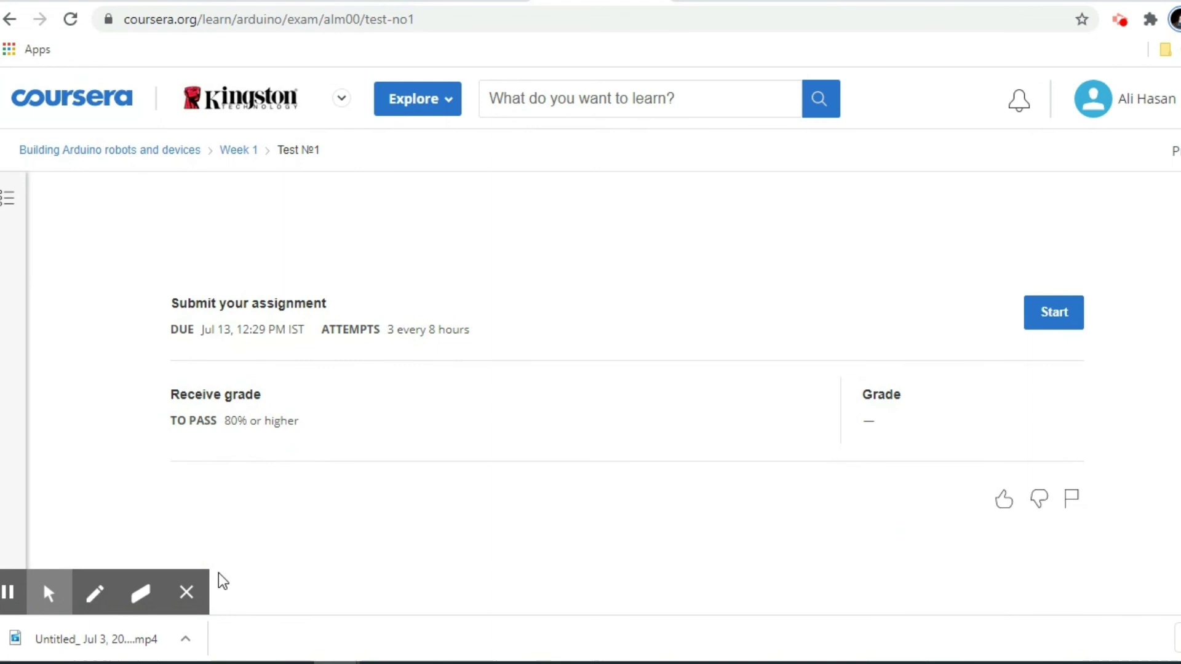
pyautogui.click(190, 593)
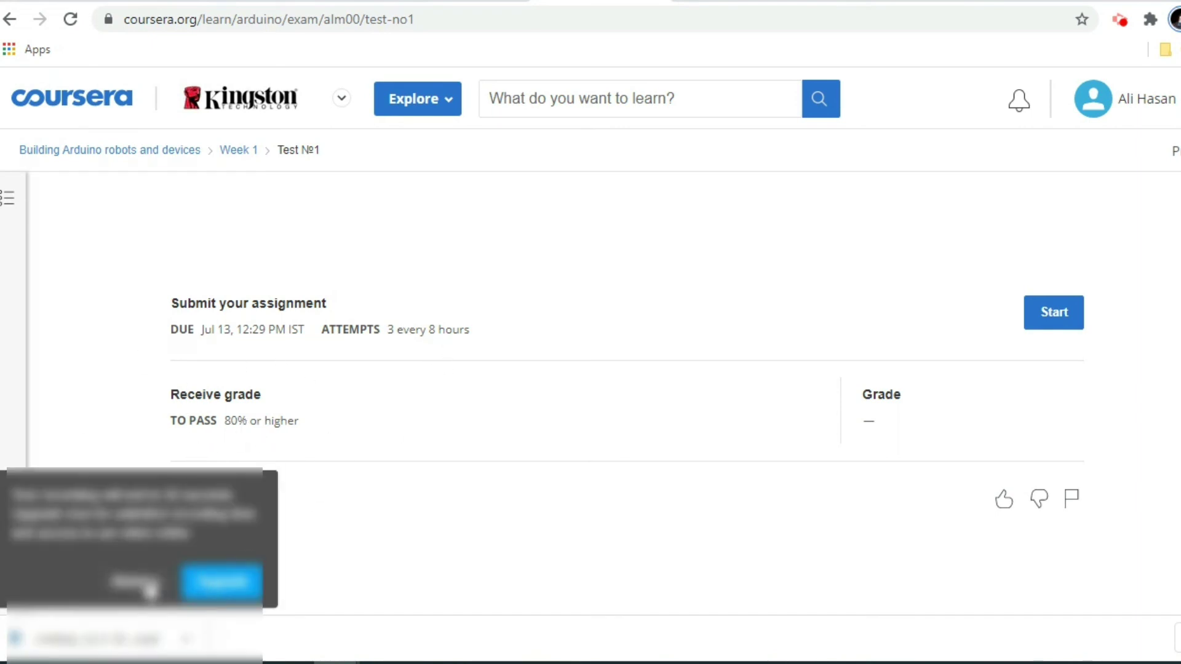
pyautogui.click(133, 583)
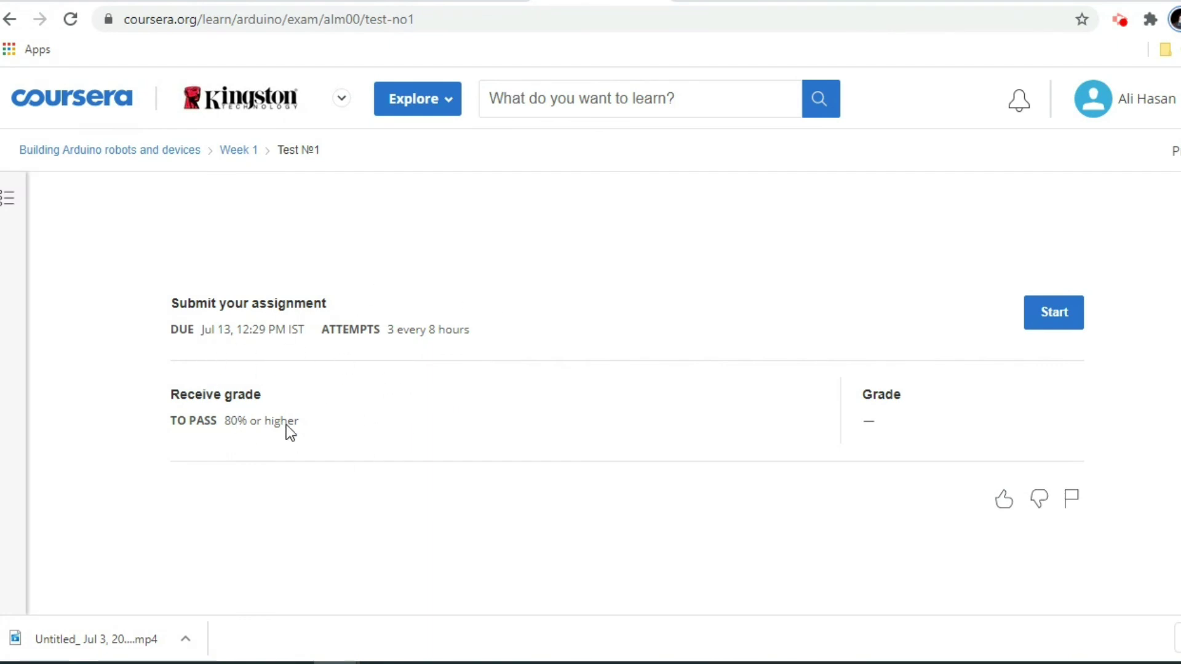
pyautogui.scroll(2, 448, 438)
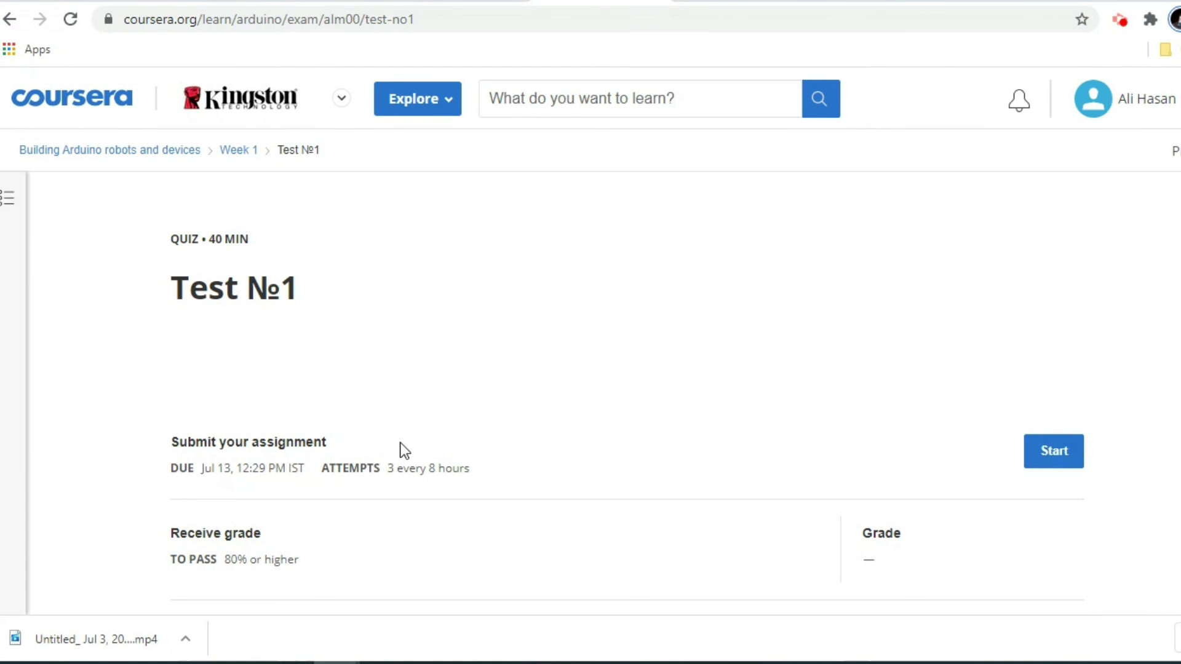